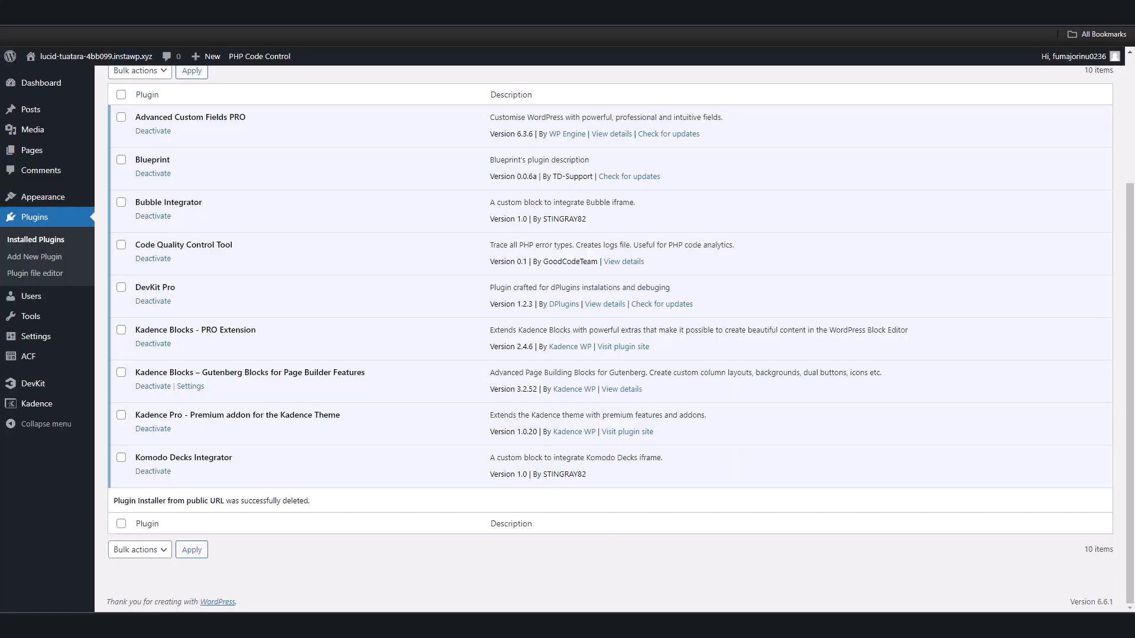
pyautogui.scroll(10, 296, 289)
pyautogui.scroll(-5, 295, 289)
pyautogui.scroll(1, 458, 467)
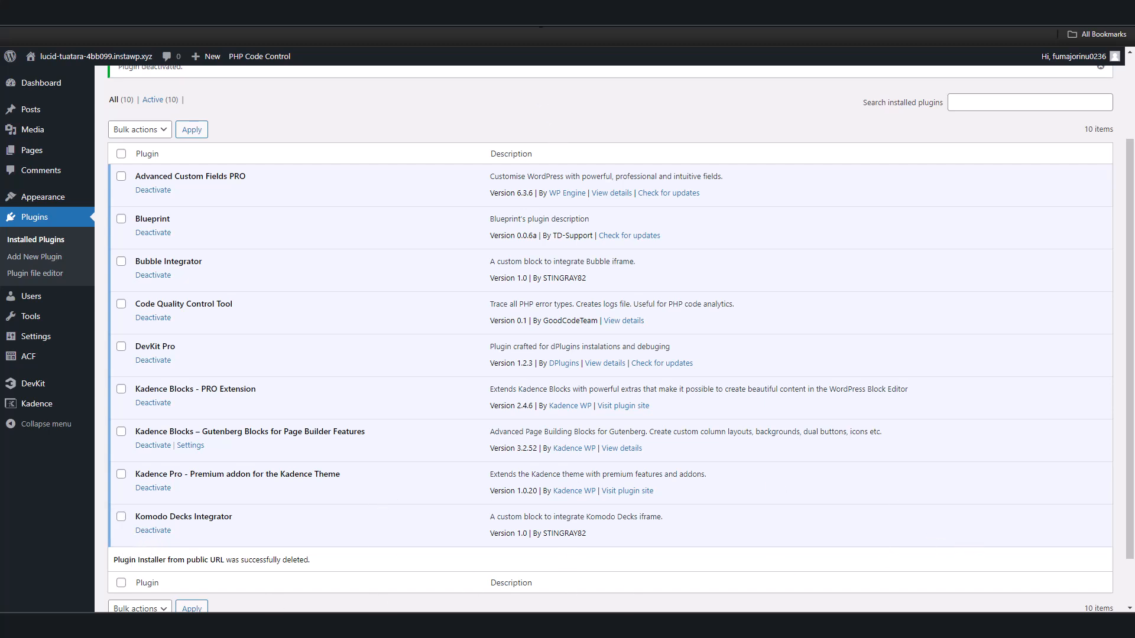
# Switch to Komodo and copy the Video Only embed code of the "Komodo Hello World Introduction!" recording.
pyautogui.click(533, 7)
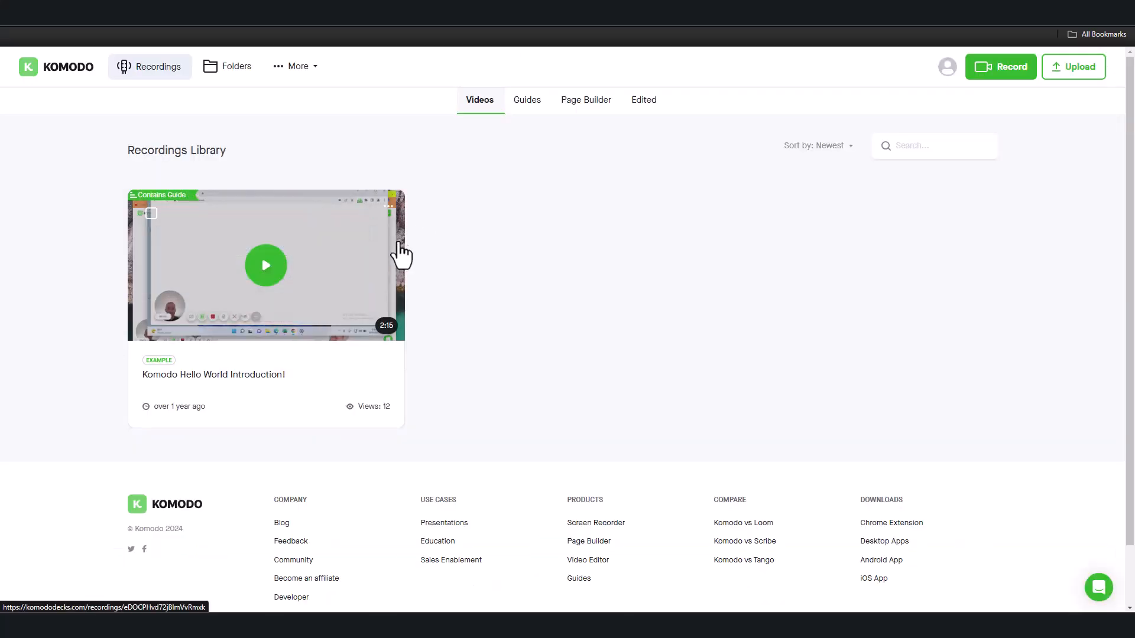
pyautogui.click(388, 206)
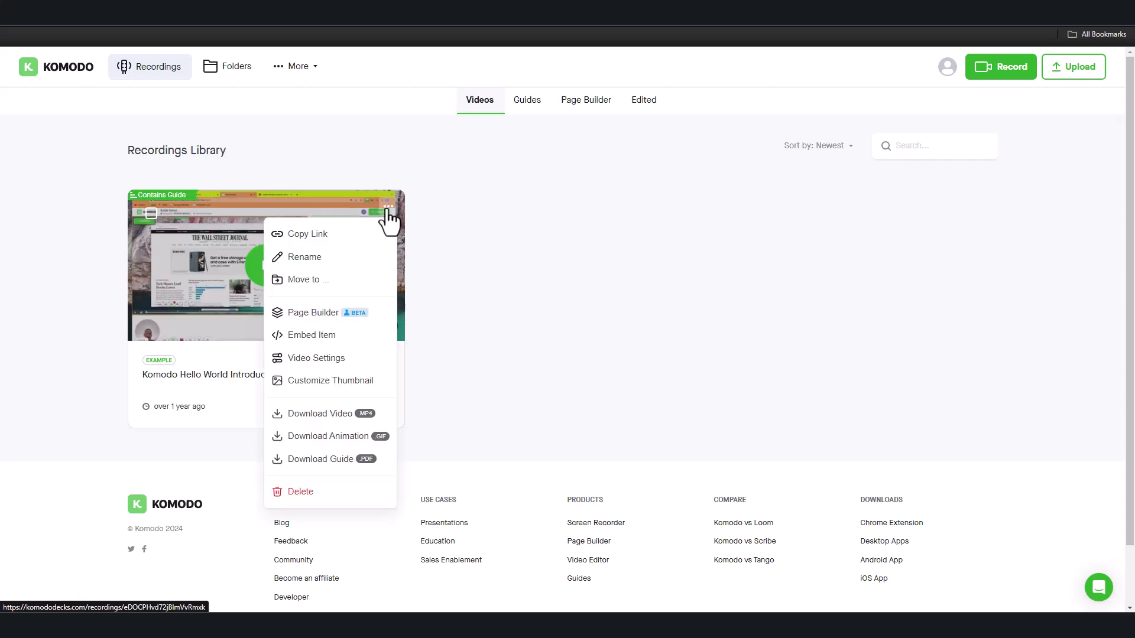
pyautogui.click(336, 334)
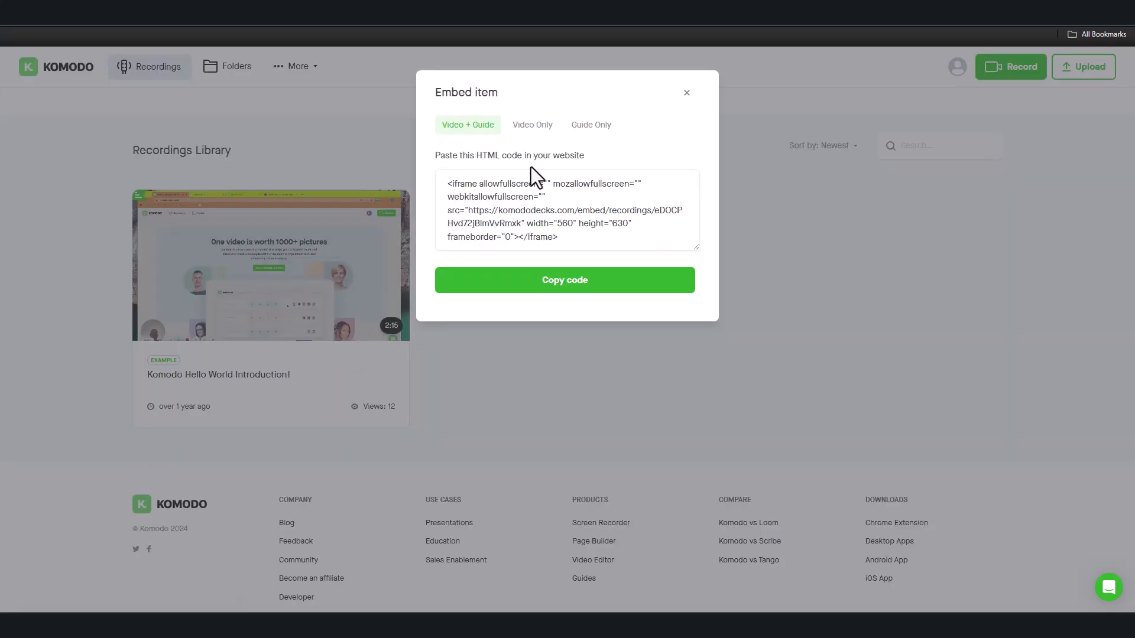
pyautogui.click(532, 125)
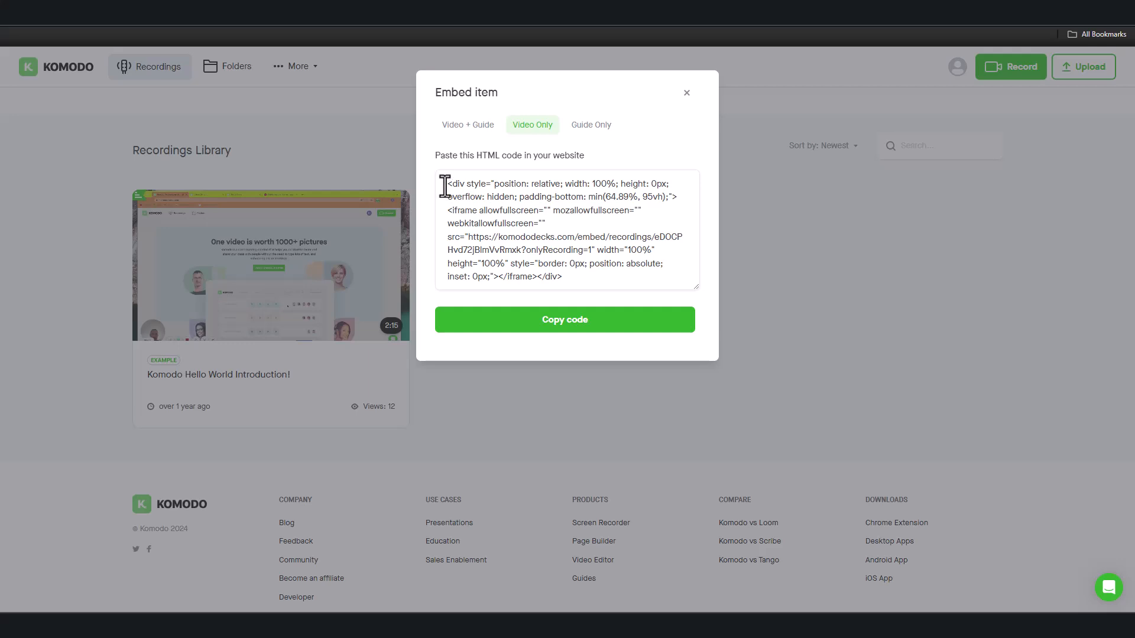
pyautogui.moveTo(444, 187); pyautogui.dragTo(598, 296)
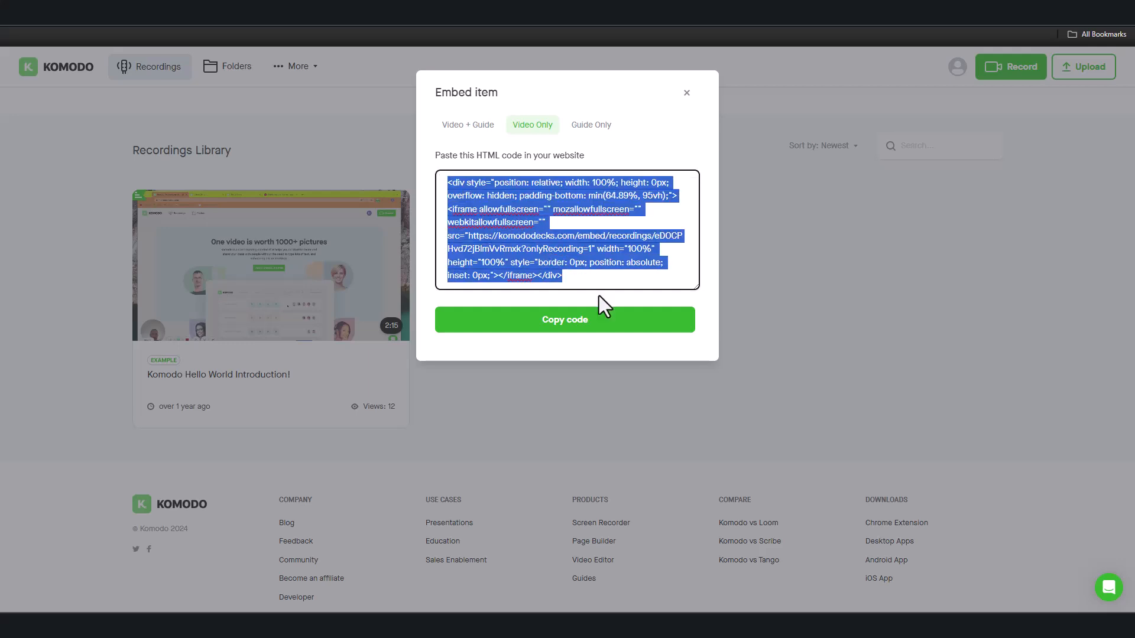
pyautogui.rightClick(522, 208)
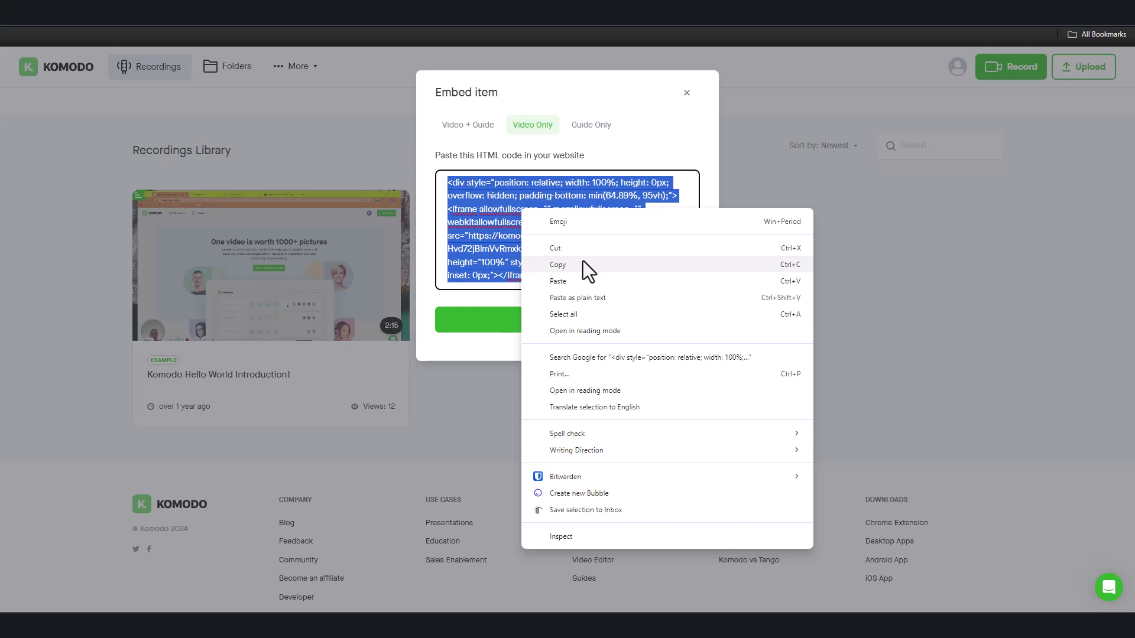
pyautogui.click(583, 263)
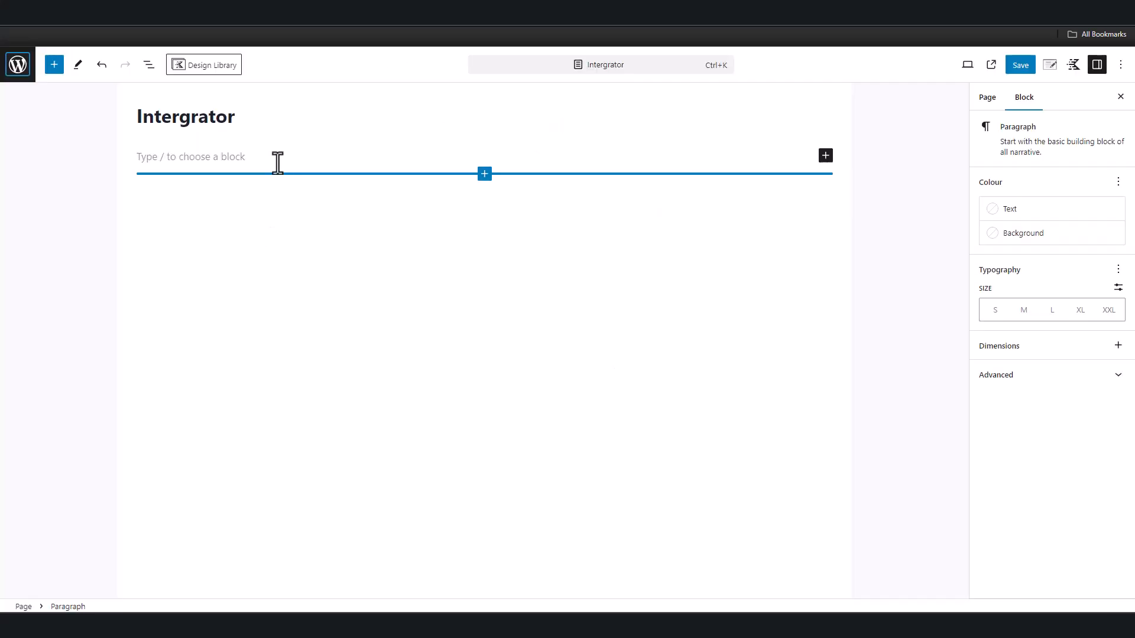
# Add the copied embed code to the Intergrator page in a Custom HTML block, saving the page and previewing the block.
pyautogui.click(261, 163)
pyautogui.write('/html')
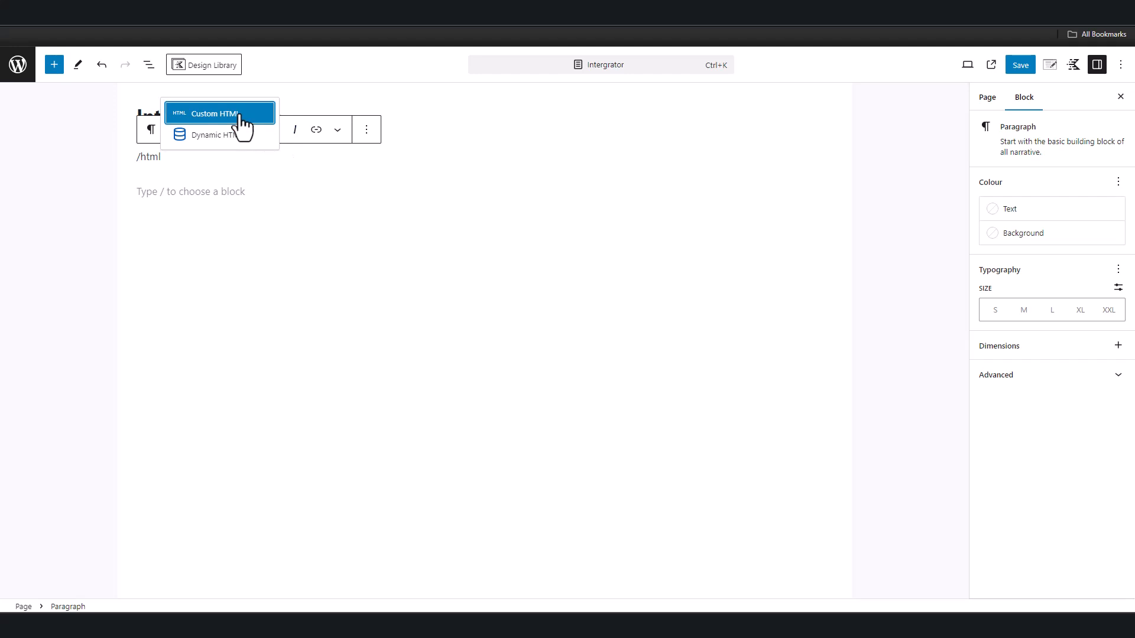
pyautogui.click(235, 114)
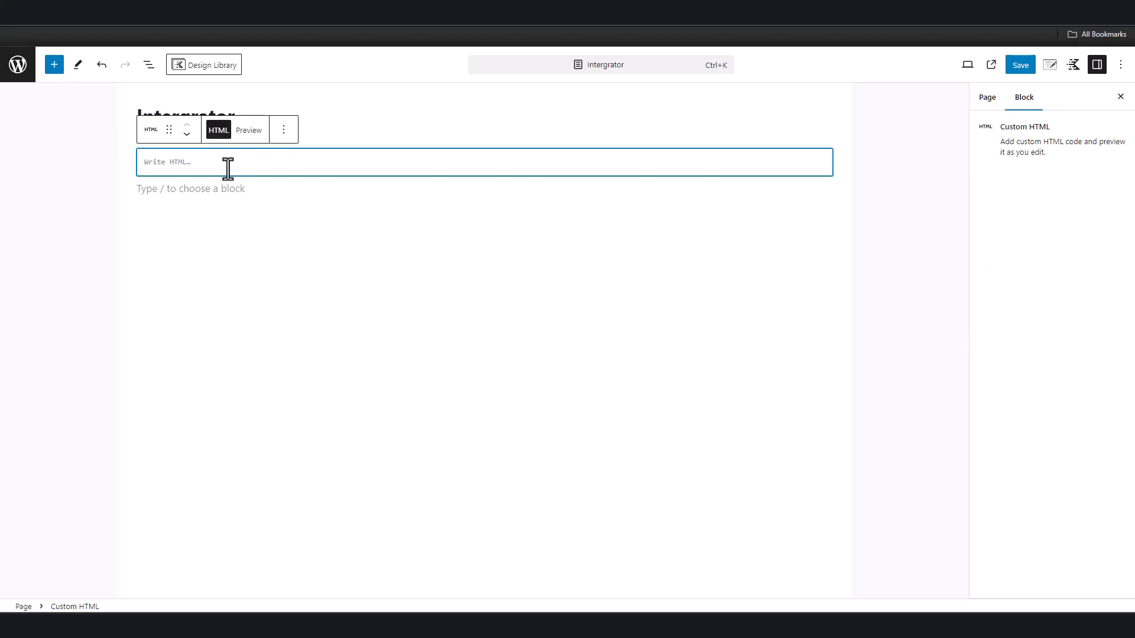
pyautogui.hotkey('ctrl', 'v')
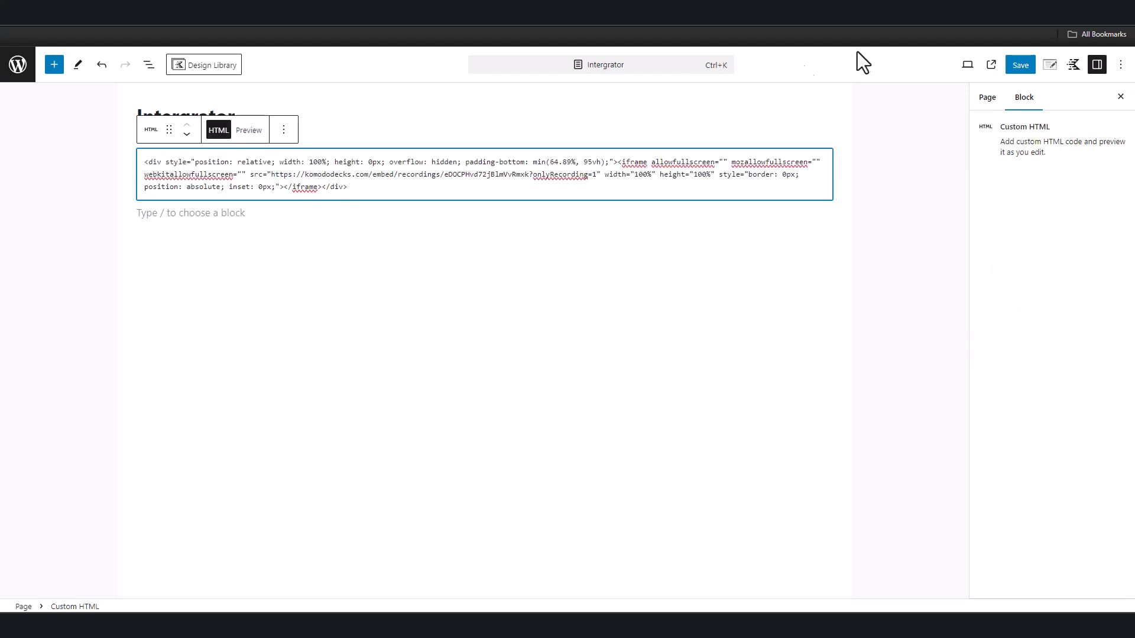
pyautogui.click(1017, 66)
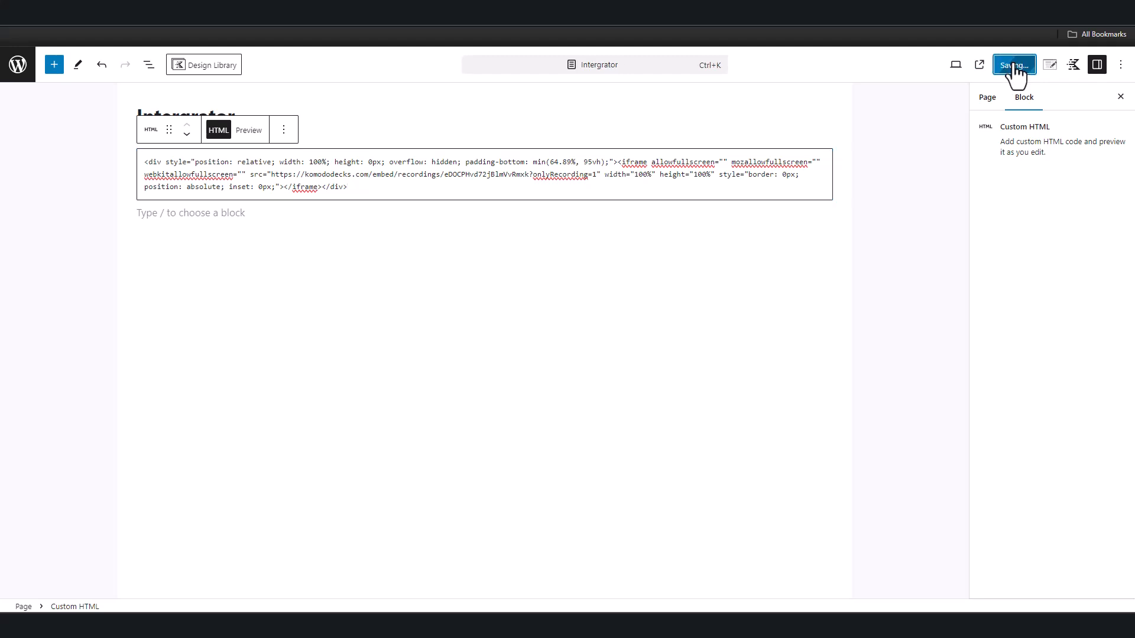
pyautogui.click(249, 131)
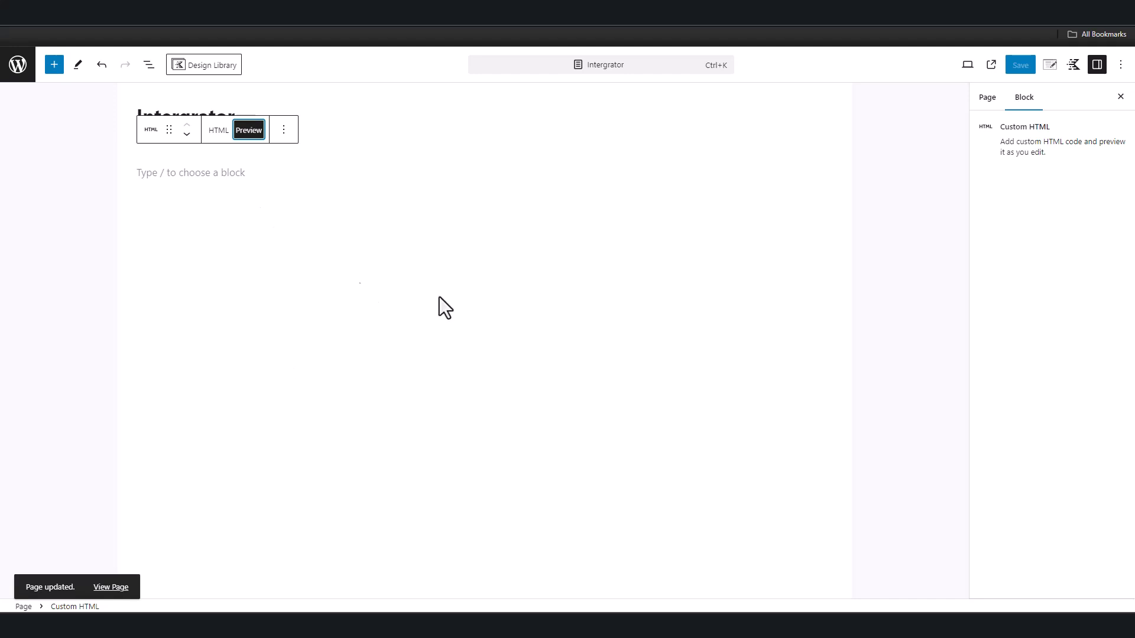
pyautogui.click(431, 452)
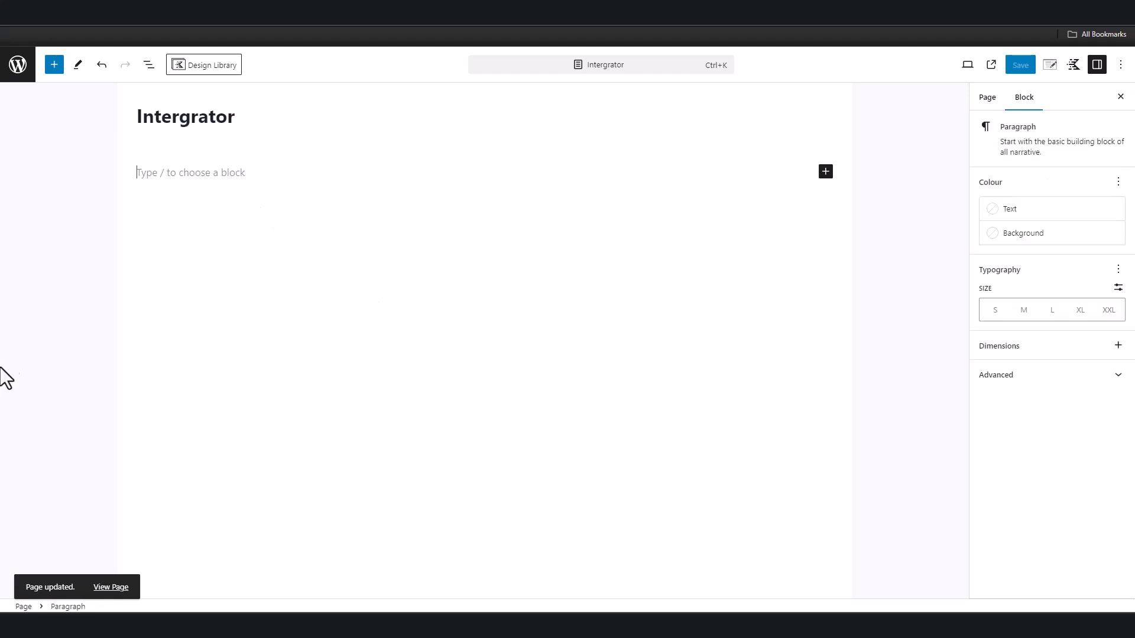
# Move the empty paragraph above the Custom HTML block and add another block after the Custom HTML block.
pyautogui.click(149, 65)
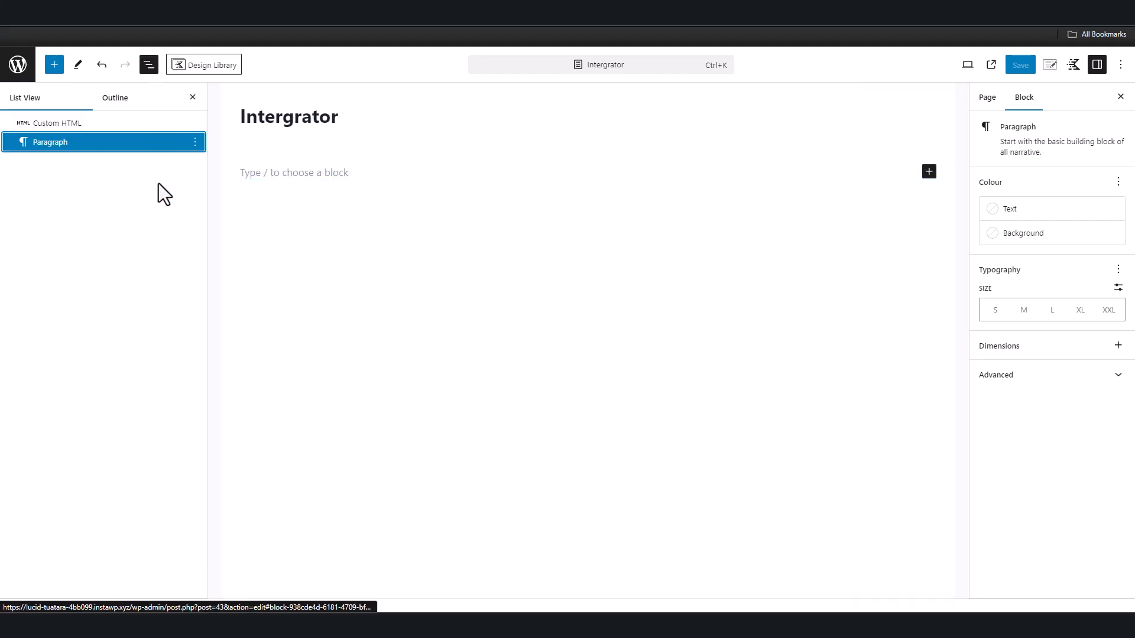
pyautogui.moveTo(140, 144); pyautogui.dragTo(89, 115)
pyautogui.click(110, 144)
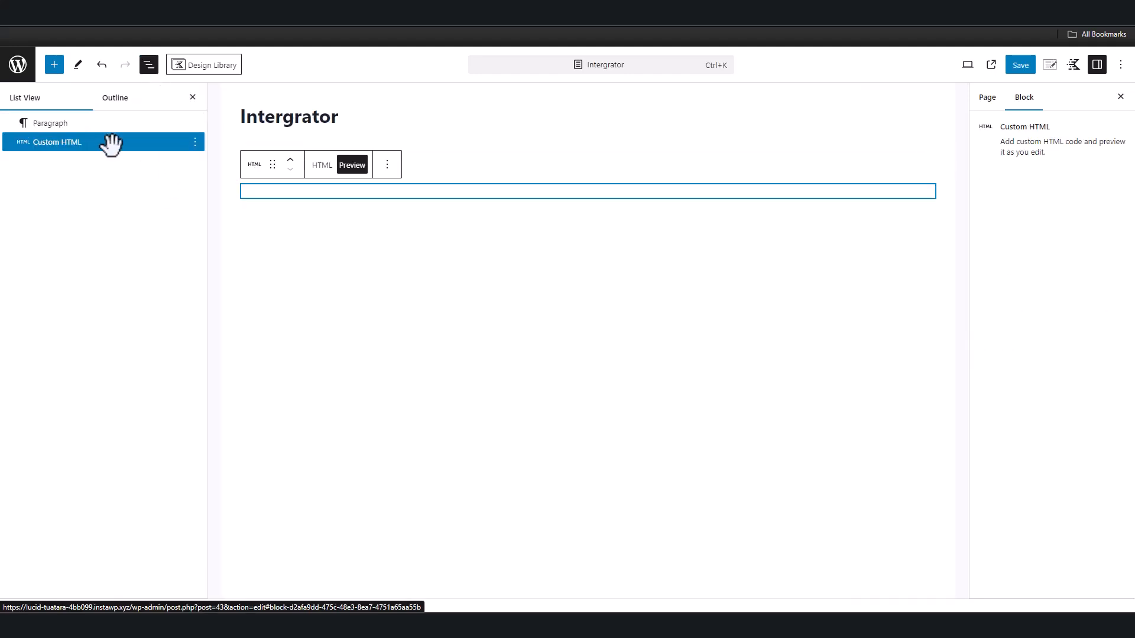
pyautogui.click(195, 143)
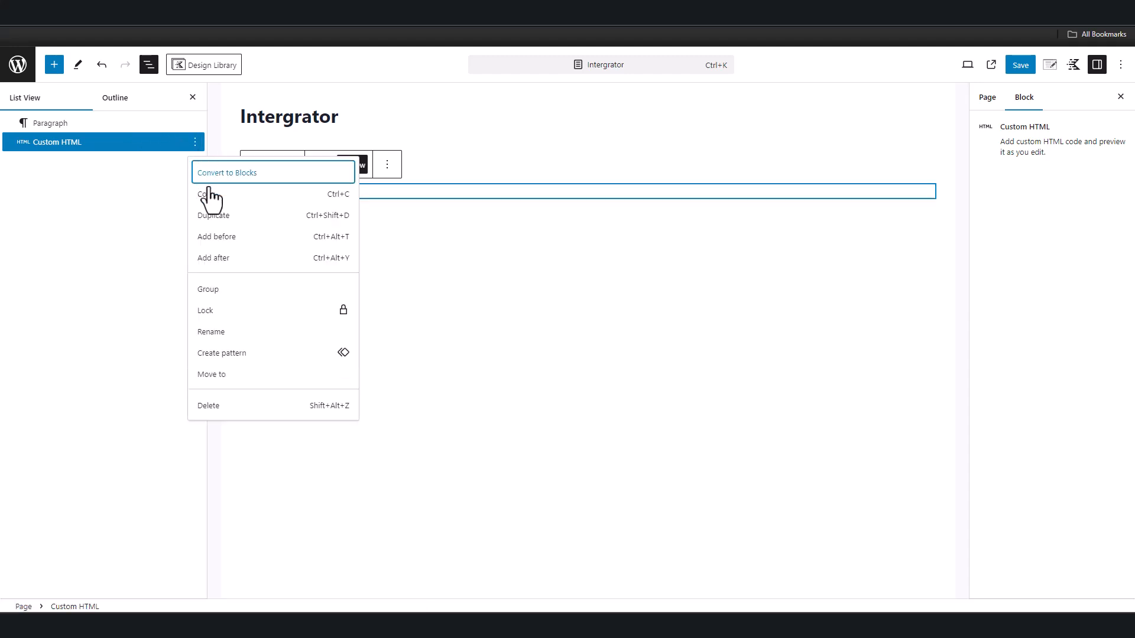
pyautogui.click(229, 264)
# Enter "Native Solution" above the Custom HTML block and "Integrator Manual" below it, and save the page.
pyautogui.click(83, 127)
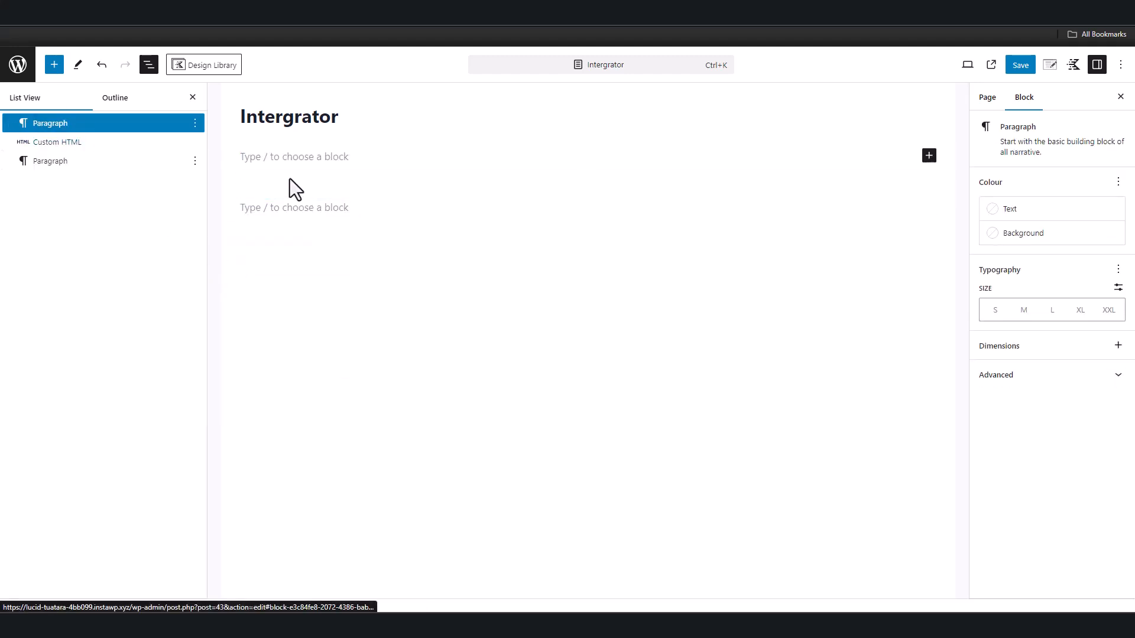
pyautogui.write('Native Solution')
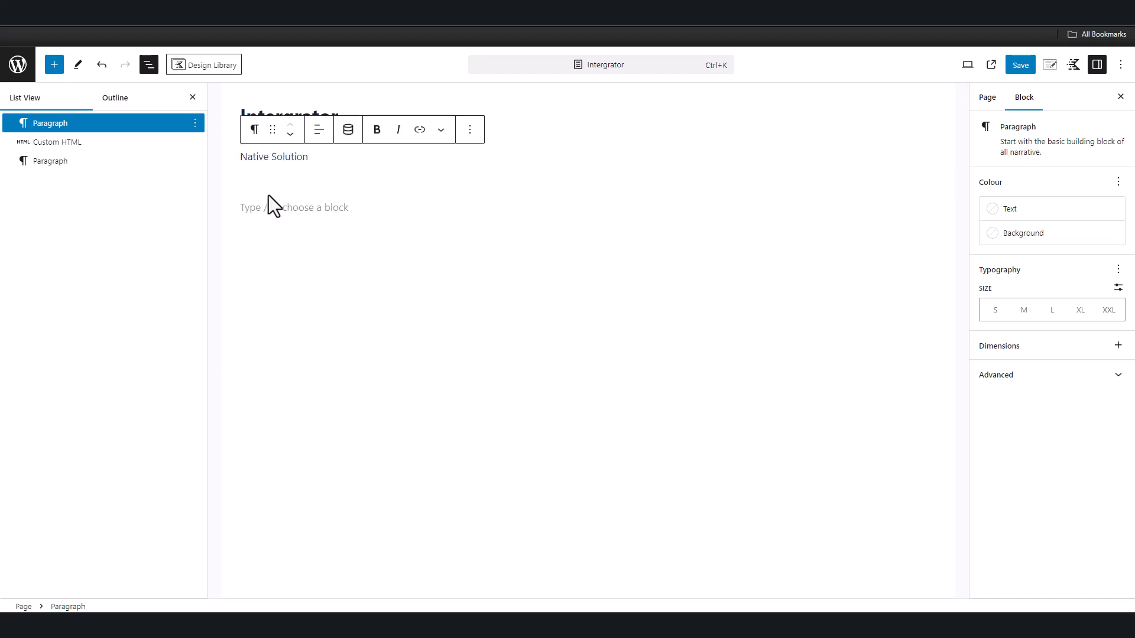
pyautogui.click(259, 207)
pyautogui.write('Int')
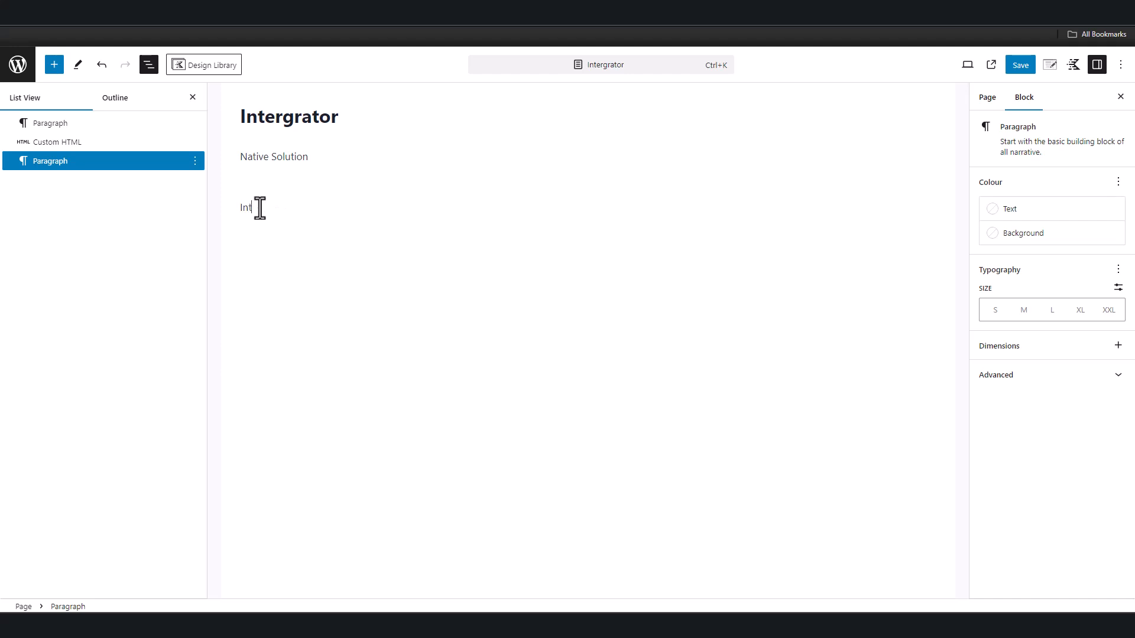
pyautogui.write('ergrator Manual')
pyautogui.rightClick(260, 208)
pyautogui.click(292, 225)
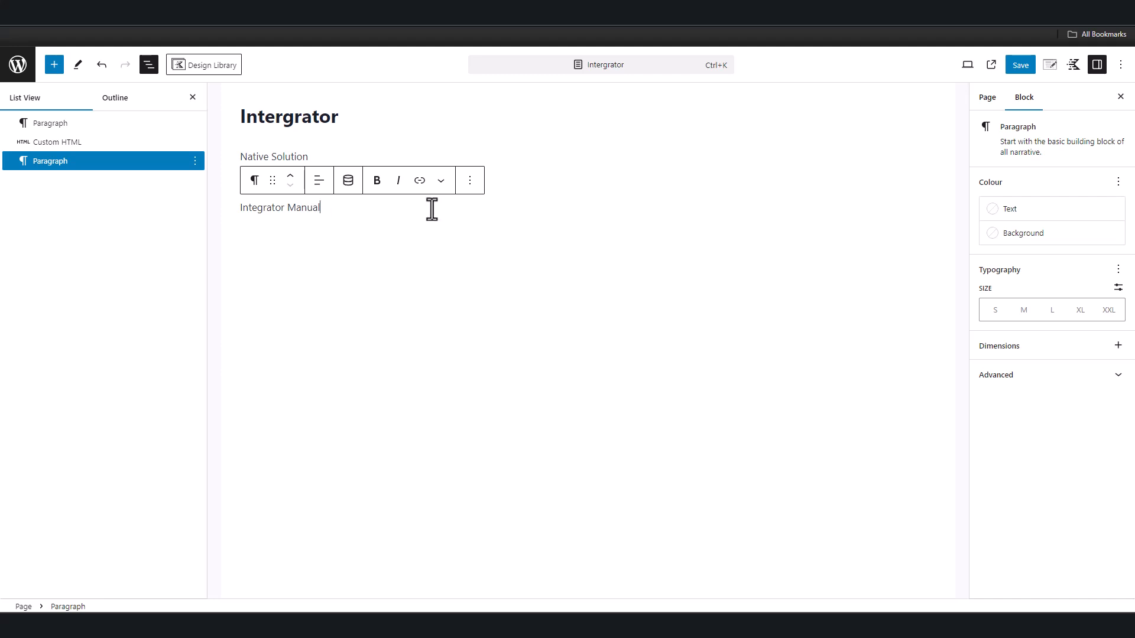
pyautogui.click(1020, 66)
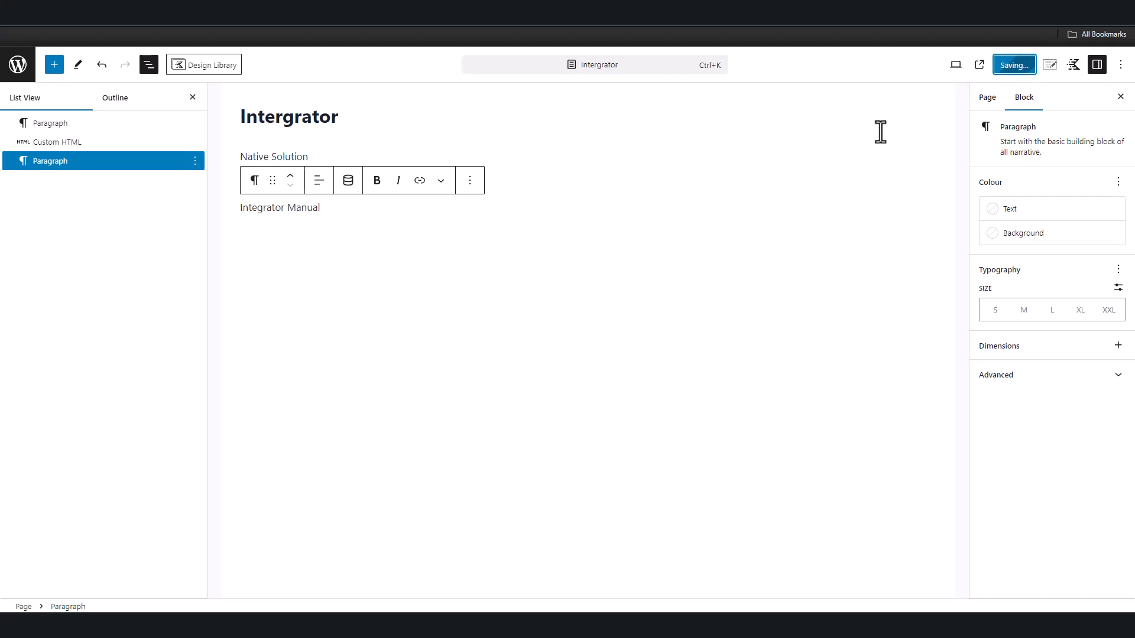
# View the published page and test playback of the embedded video under "Native Solution".
pyautogui.click(991, 66)
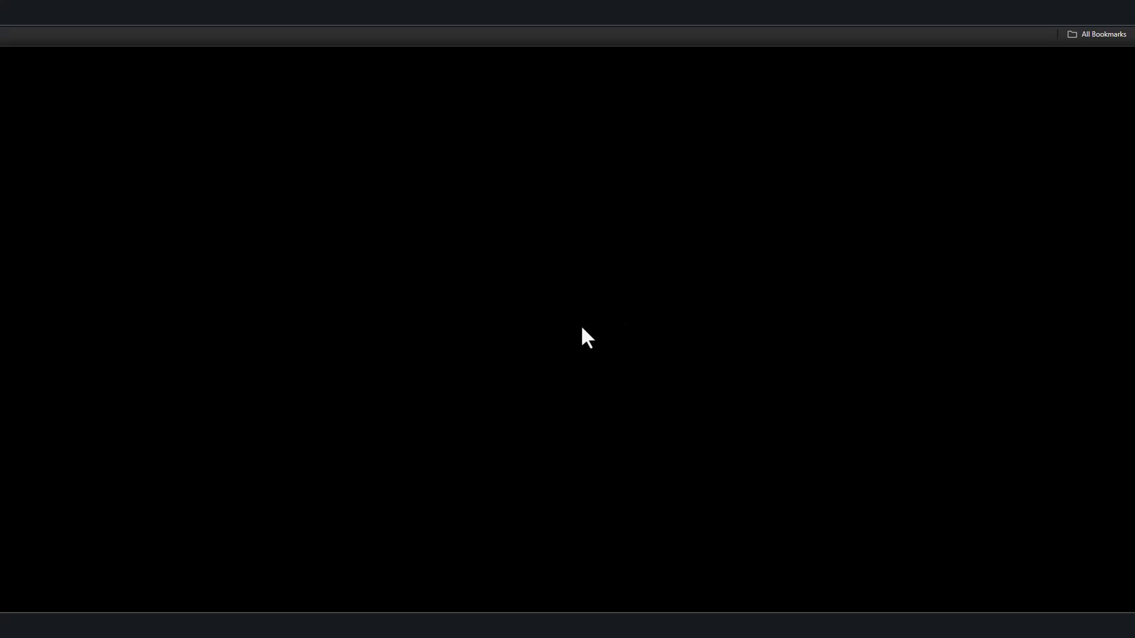
pyautogui.scroll(-2, 591, 328)
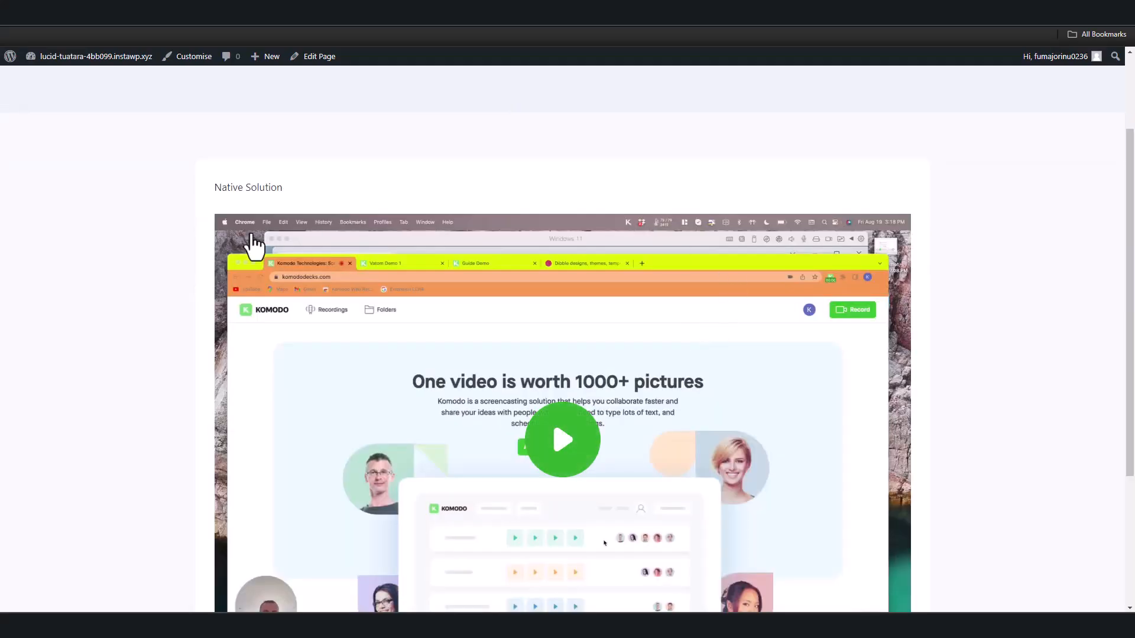
pyautogui.scroll(-3, 260, 425)
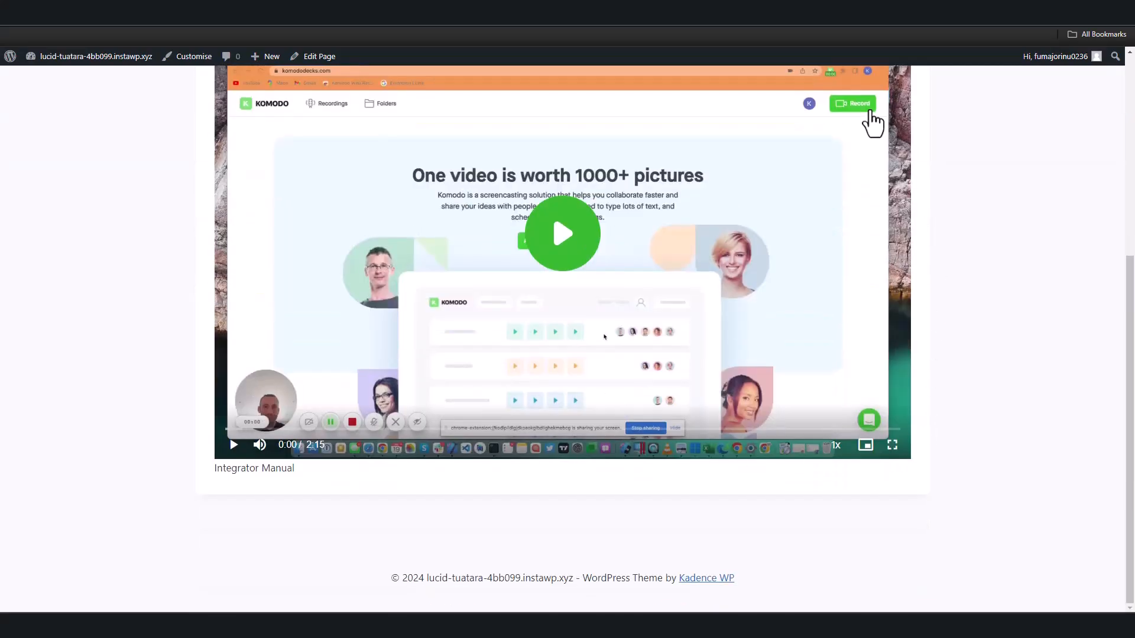
pyautogui.scroll(1, 857, 136)
pyautogui.scroll(-1, 203, 271)
pyautogui.click(235, 448)
pyautogui.click(234, 448)
pyautogui.scroll(2, 362, 351)
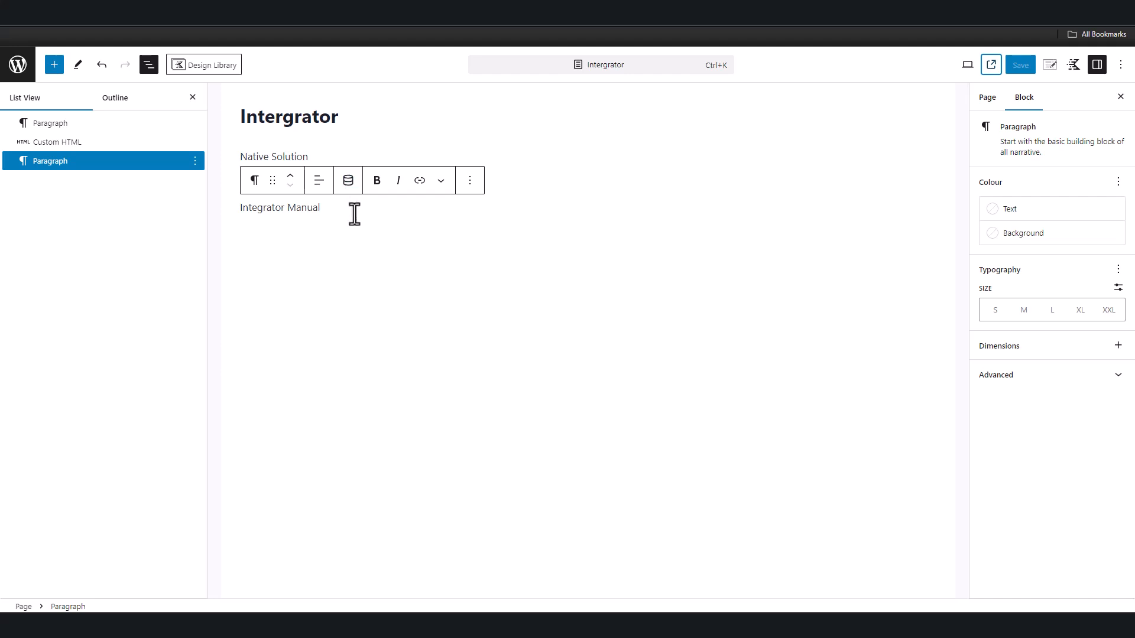
# Insert a Komodo Decks Integrator block below the "Integrator Manual" paragraph.
pyautogui.click(303, 236)
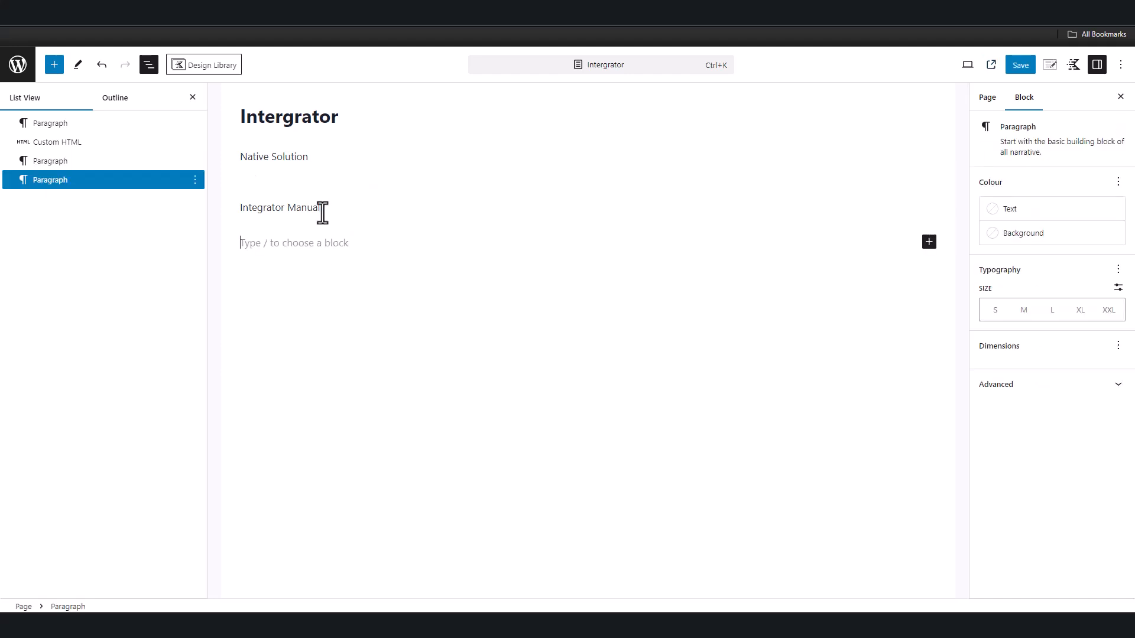
pyautogui.click(325, 209)
pyautogui.click(317, 240)
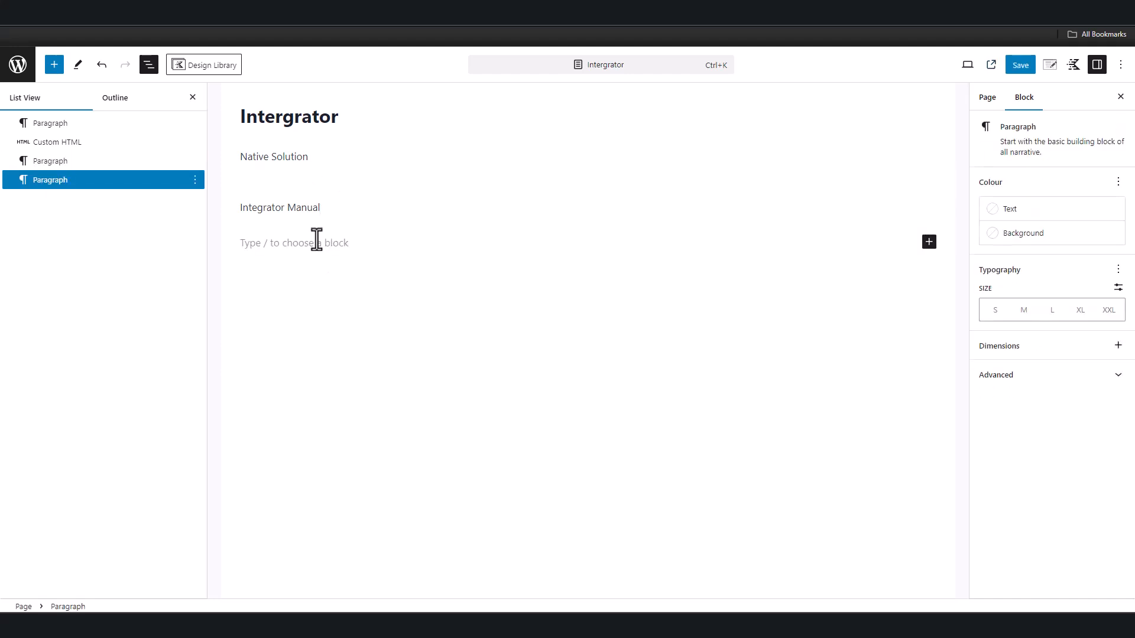
pyautogui.write('/')
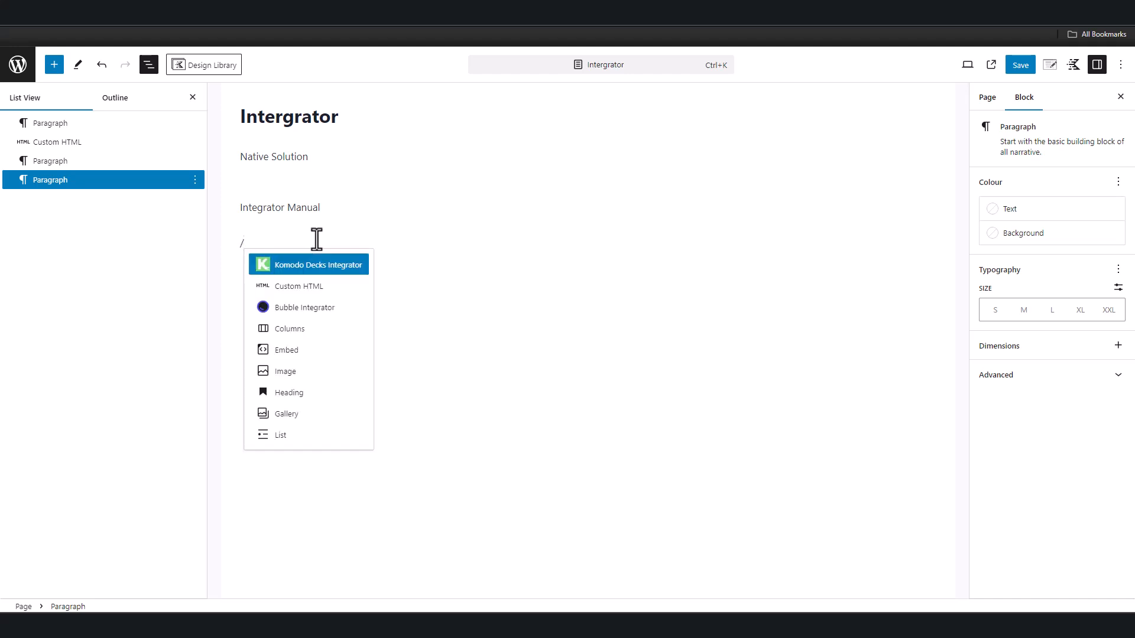
pyautogui.click(308, 266)
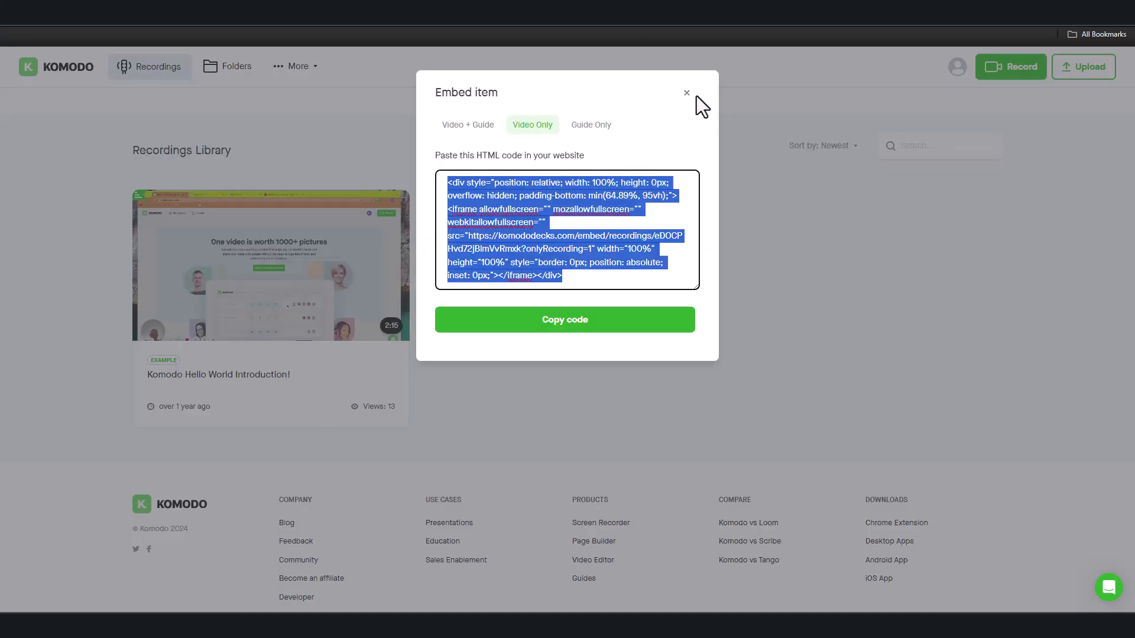
# Get the example recording's ID from Komodo and set the integrator block's Recording ID or URL to eDOCPHvd72jBlmVvRmxk.
pyautogui.click(685, 93)
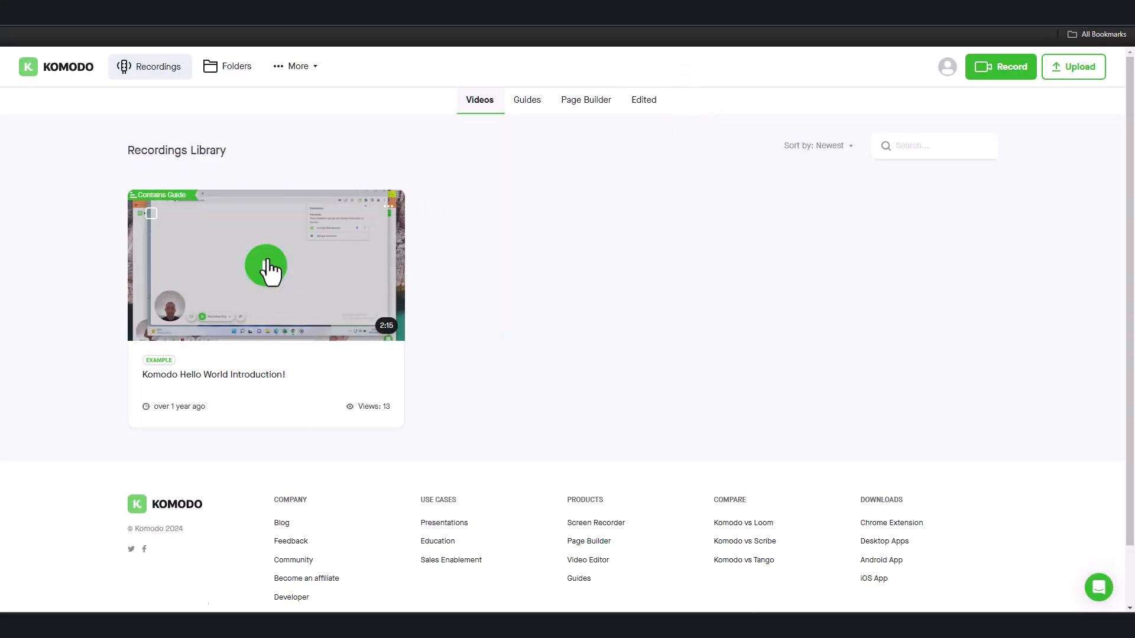
pyautogui.click(374, 310)
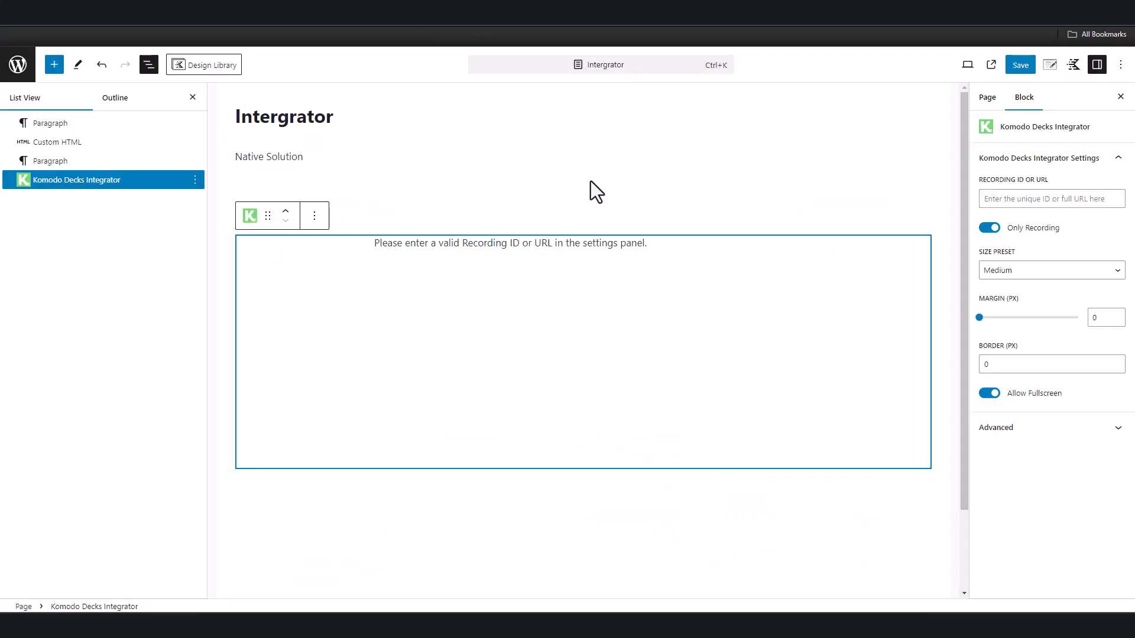
pyautogui.click(1019, 199)
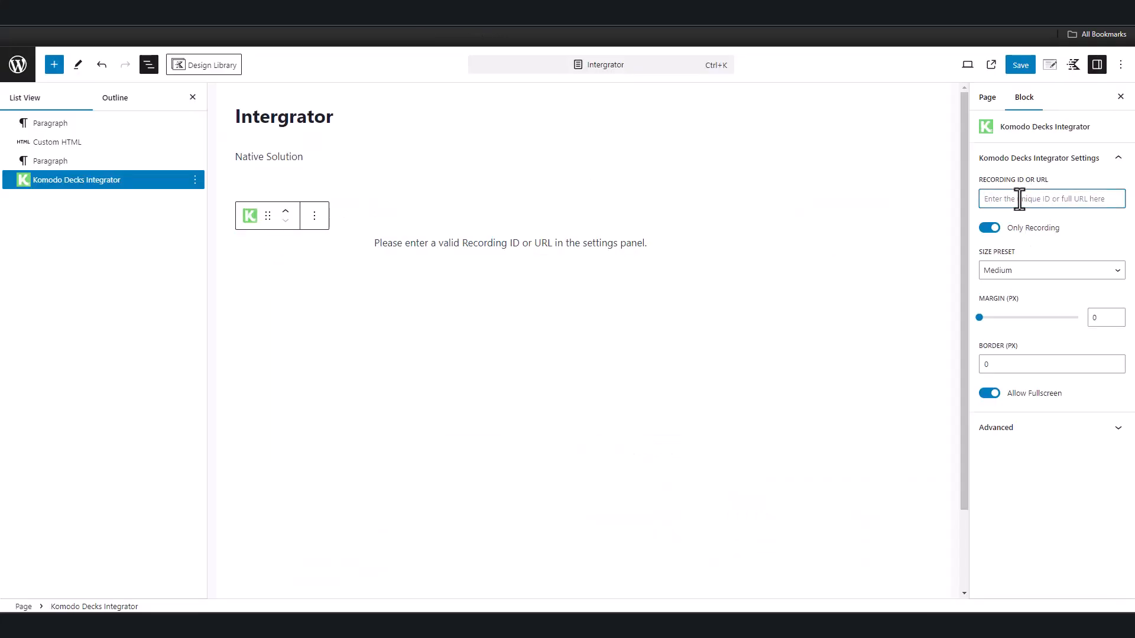
pyautogui.write('eDOCPHvd72jBlmVvRmxk')
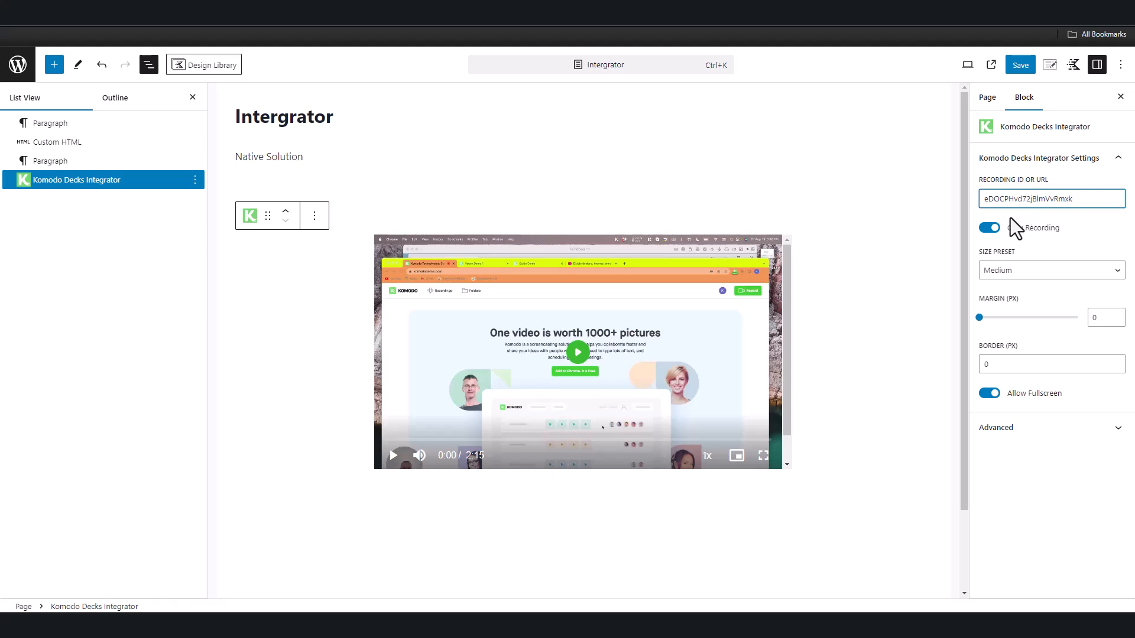
# Try the Small and Large size presets on the Komodo Decks Integrator block, settle on Manual, and save the page.
pyautogui.click(1014, 270)
pyautogui.click(1013, 289)
pyautogui.click(1012, 273)
pyautogui.click(1012, 316)
pyautogui.click(1013, 276)
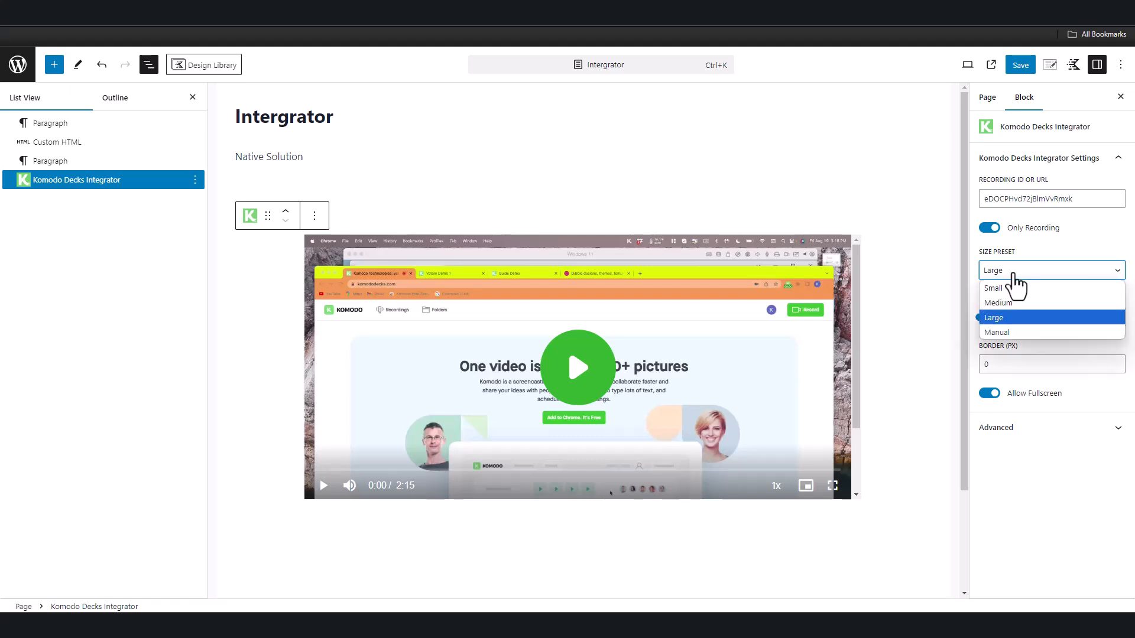
pyautogui.click(995, 331)
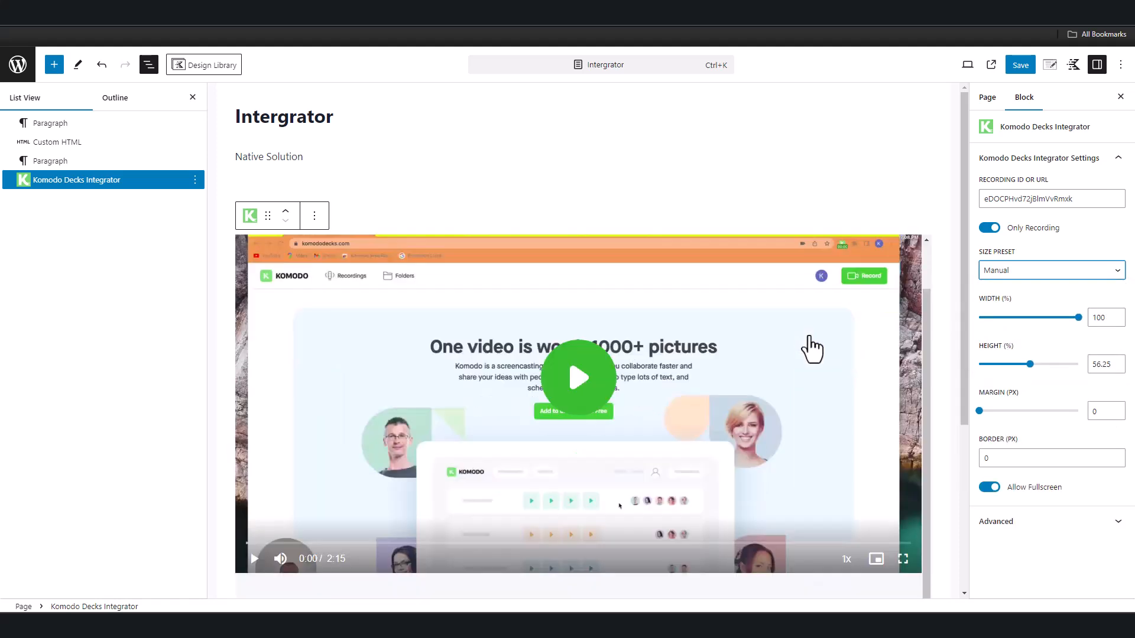
pyautogui.scroll(-4, 785, 443)
pyautogui.scroll(3, 792, 461)
pyautogui.scroll(1, 792, 458)
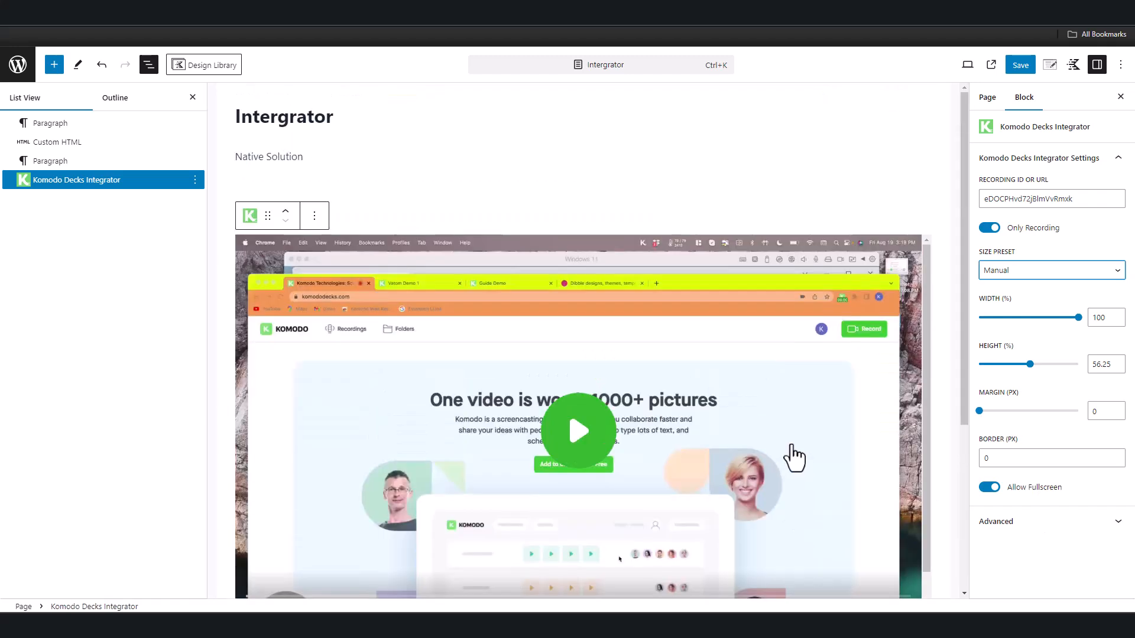
pyautogui.click(1027, 66)
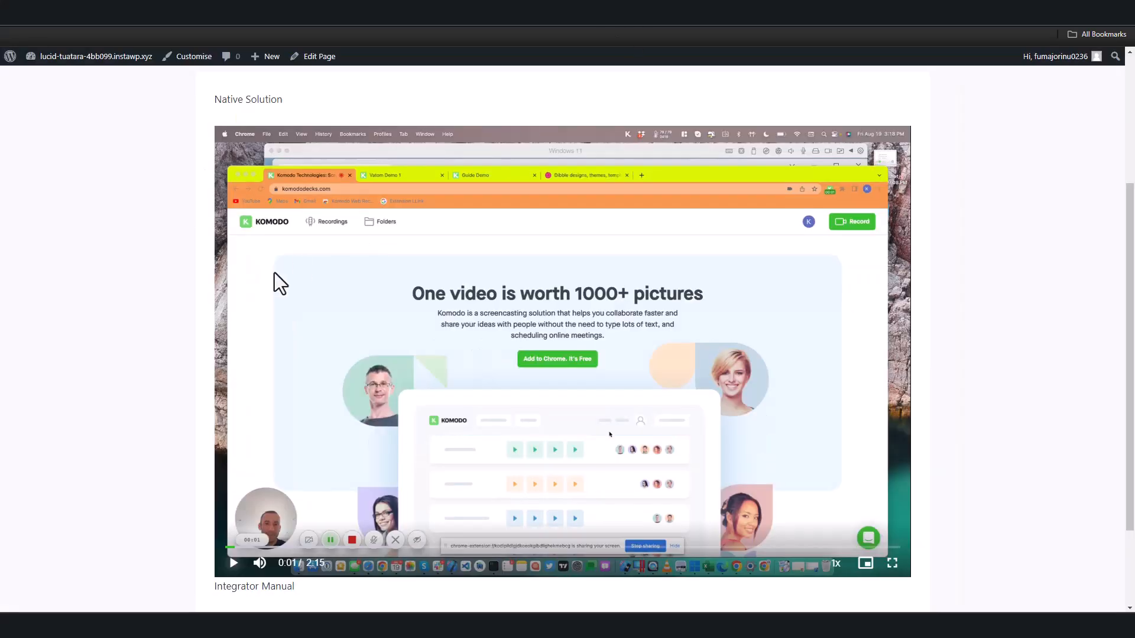
# Compare the native embed with the integrator block's video on the published page, checking their size and scrolling.
pyautogui.scroll(-2, 273, 281)
pyautogui.scroll(6, 271, 278)
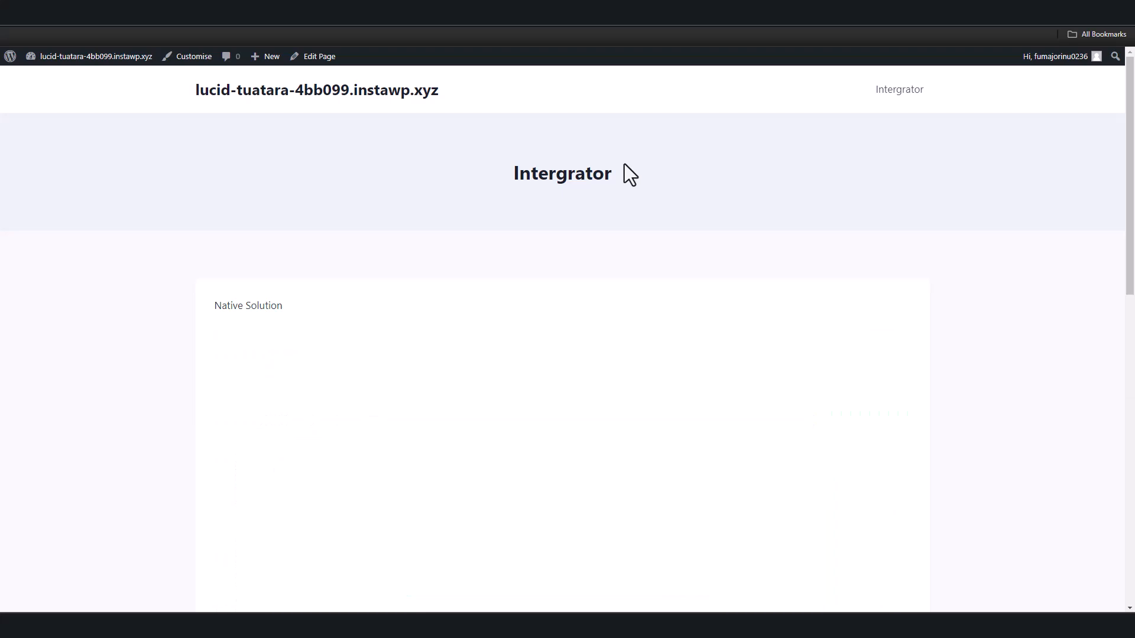
pyautogui.scroll(-10, 578, 253)
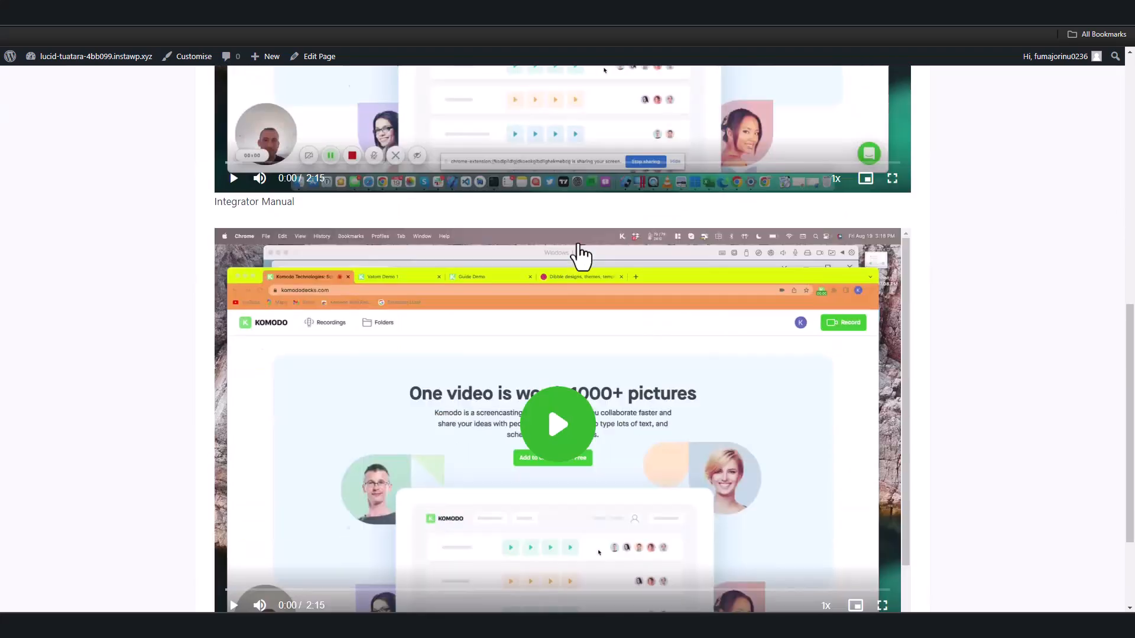
pyautogui.scroll(2, 581, 260)
pyautogui.scroll(2, 577, 257)
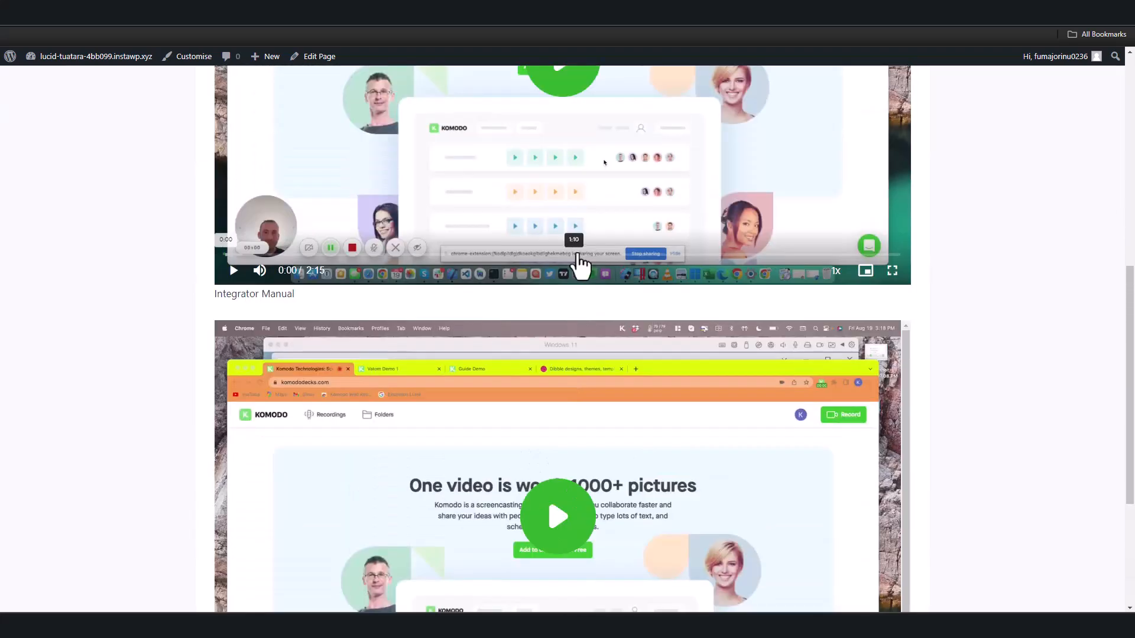
pyautogui.scroll(-4, 711, 374)
pyautogui.scroll(5, 735, 355)
pyautogui.scroll(5, 735, 354)
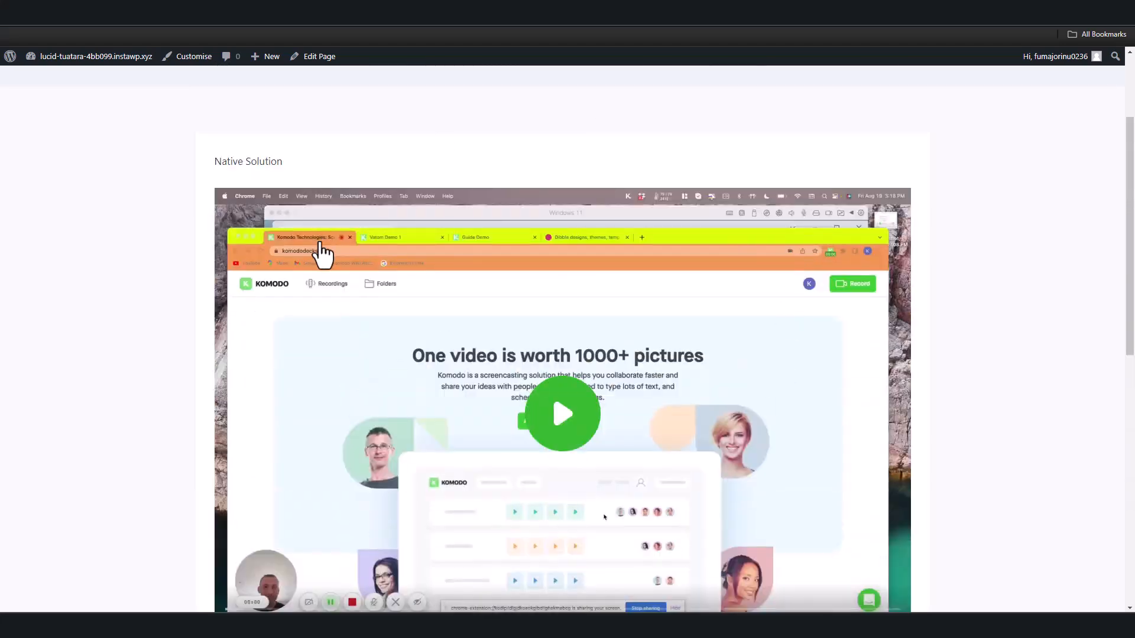
pyautogui.scroll(-11, 322, 255)
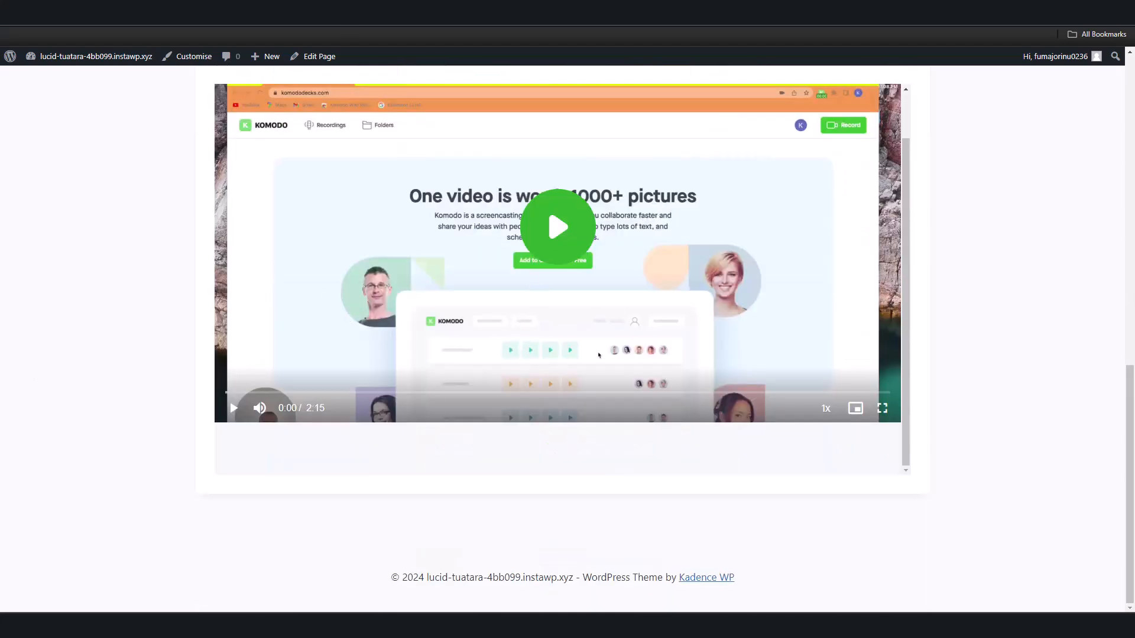
# Return to the page editor and add an empty paragraph after the Komodo Decks Integrator block.
pyautogui.hotkey('ctrl', 'shift', 'Tab')
pyautogui.scroll(-4, 451, 314)
pyautogui.scroll(4, 449, 329)
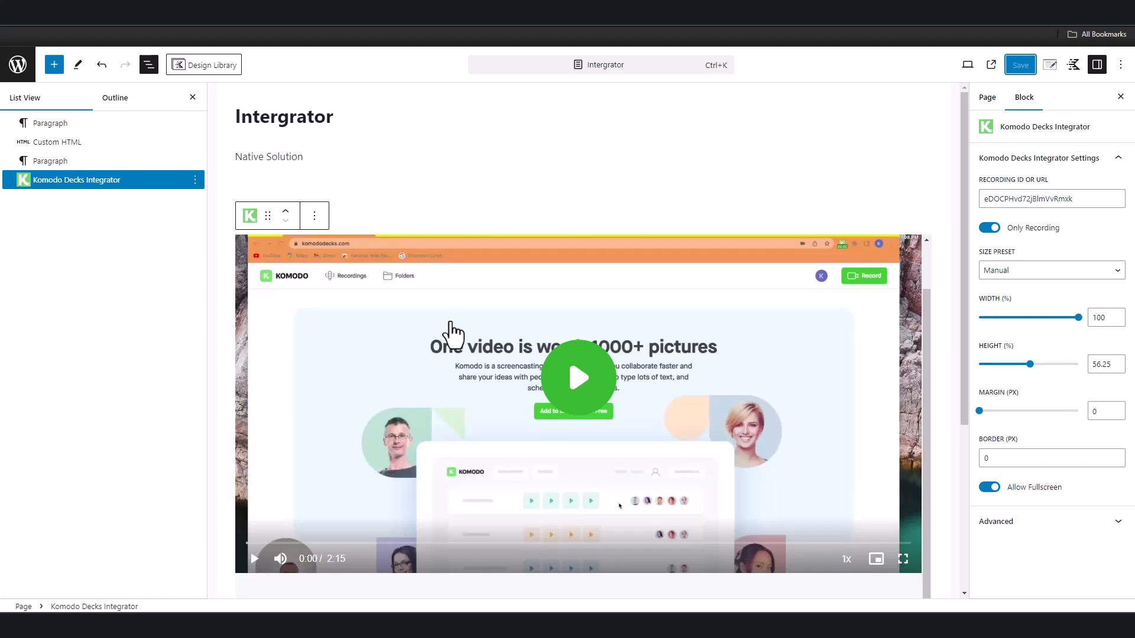
pyautogui.scroll(-5, 467, 354)
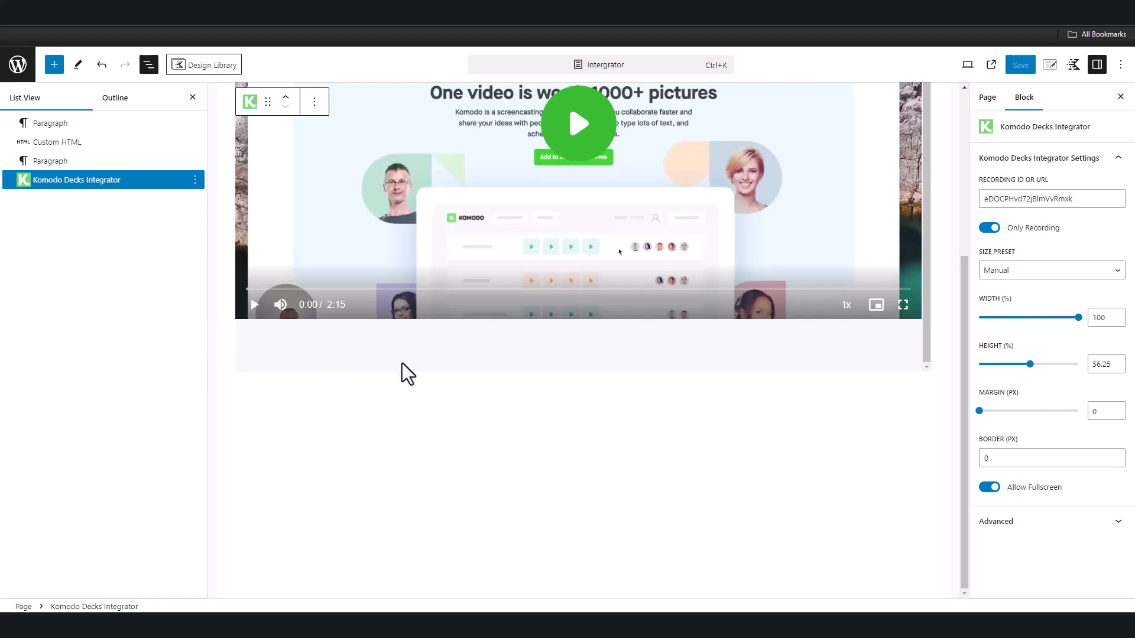
pyautogui.scroll(5, 350, 451)
pyautogui.scroll(-5, 380, 582)
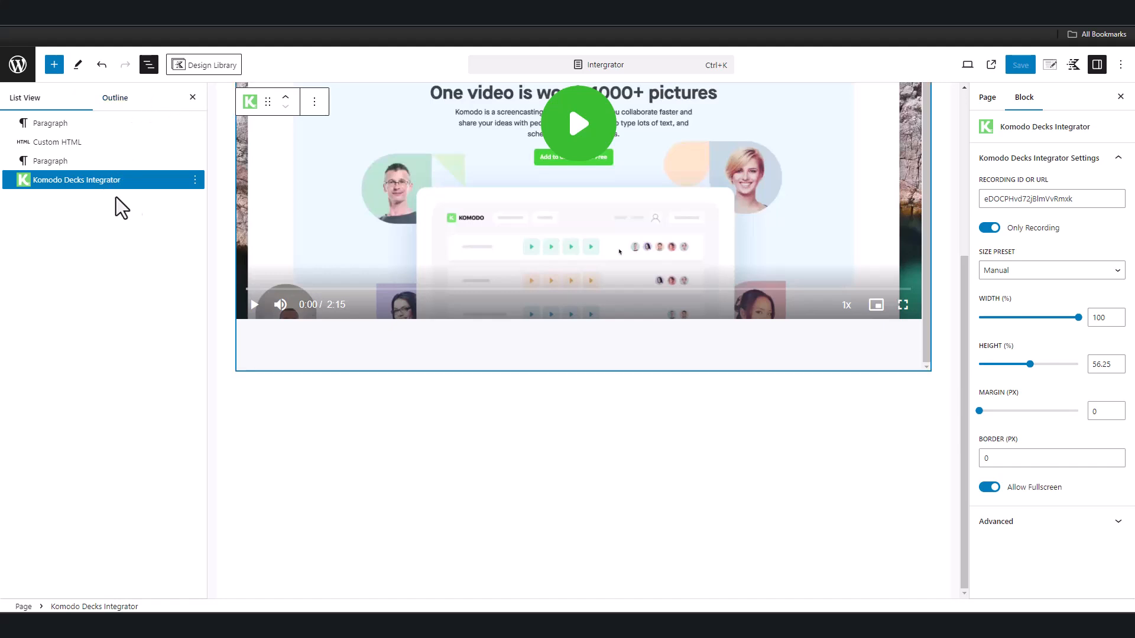
pyautogui.click(194, 180)
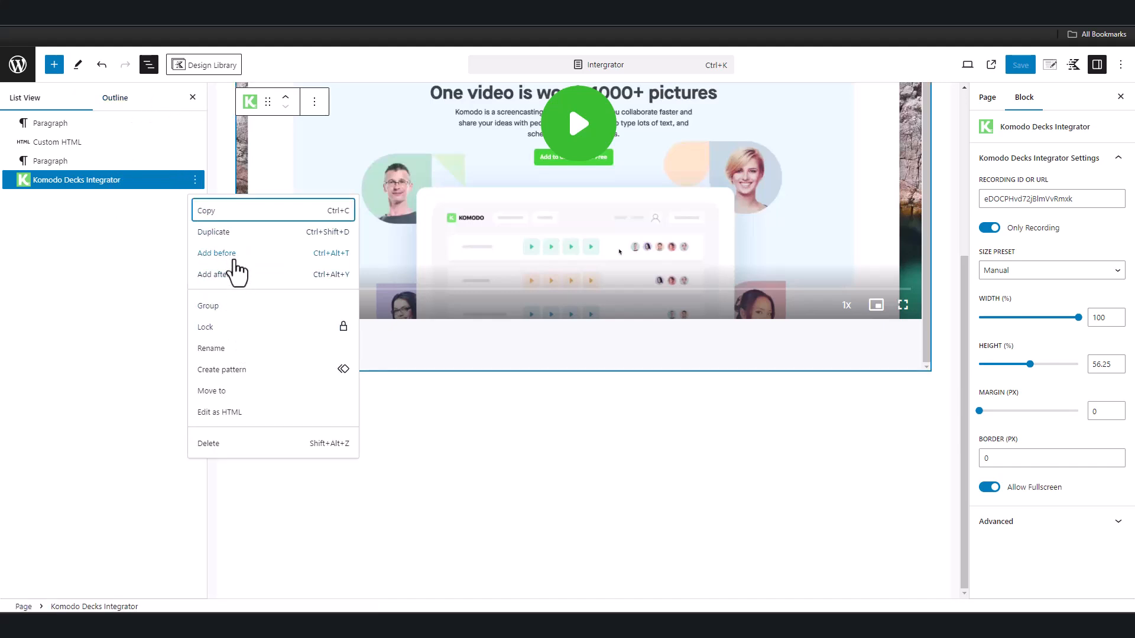
pyautogui.click(235, 273)
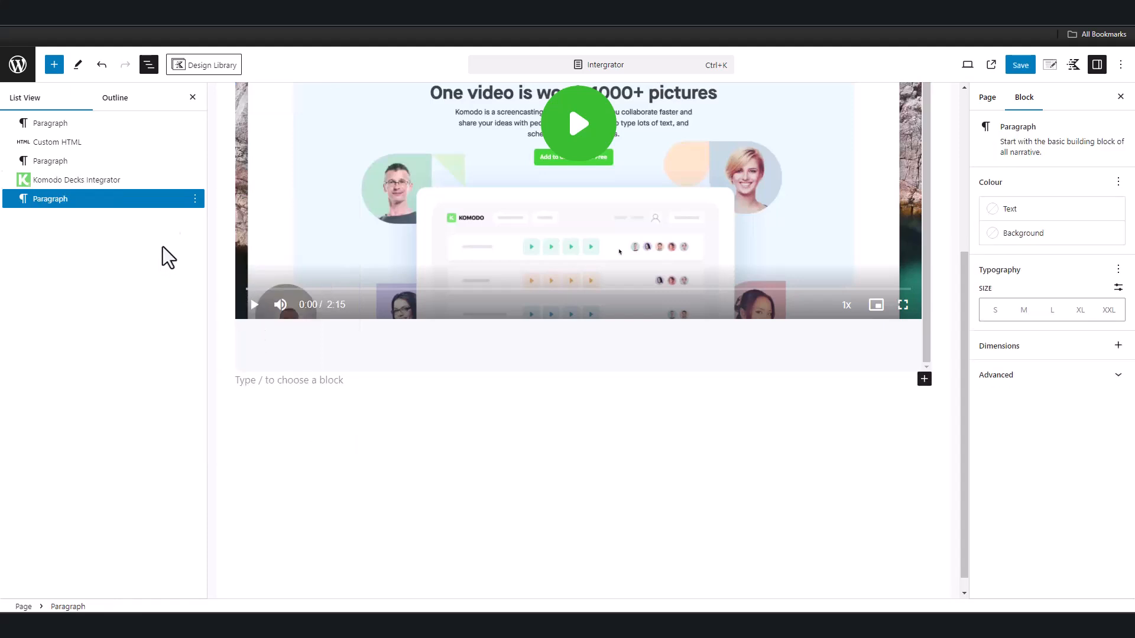
# Insert a Columns block with three equal columns after the empty paragraph.
pyautogui.click(195, 198)
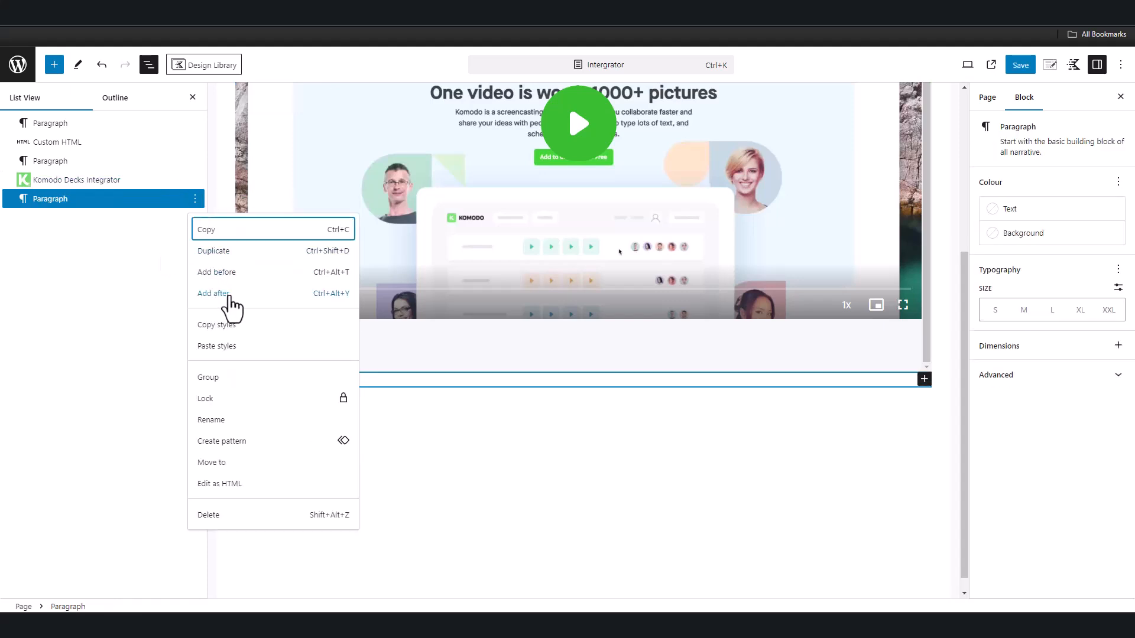
pyautogui.click(213, 293)
pyautogui.write('/co')
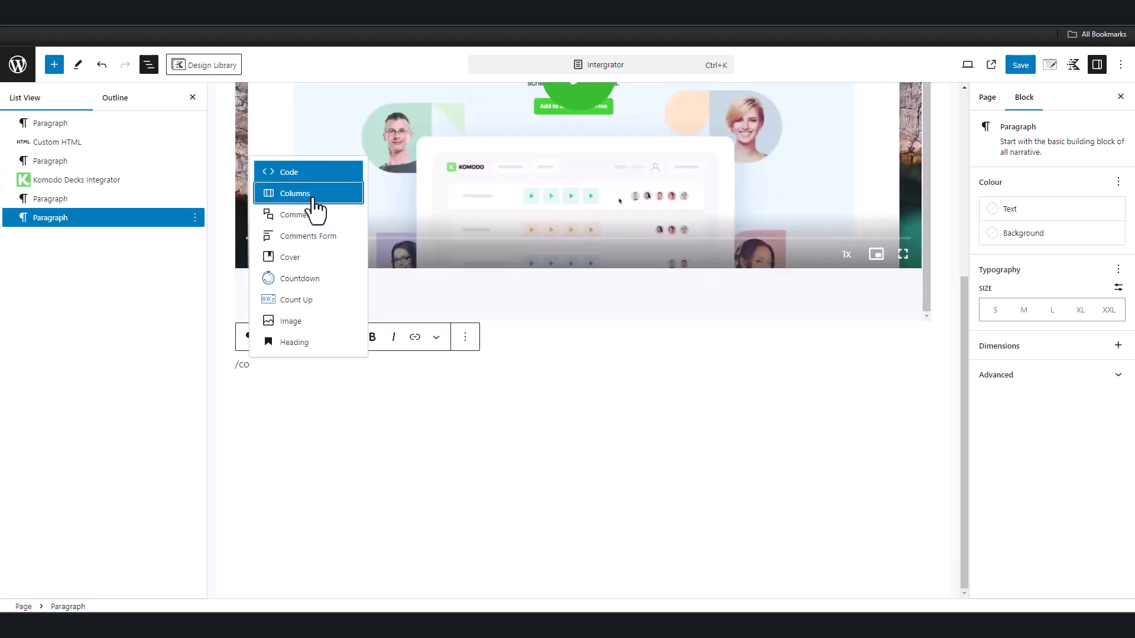
pyautogui.click(315, 201)
pyautogui.click(441, 434)
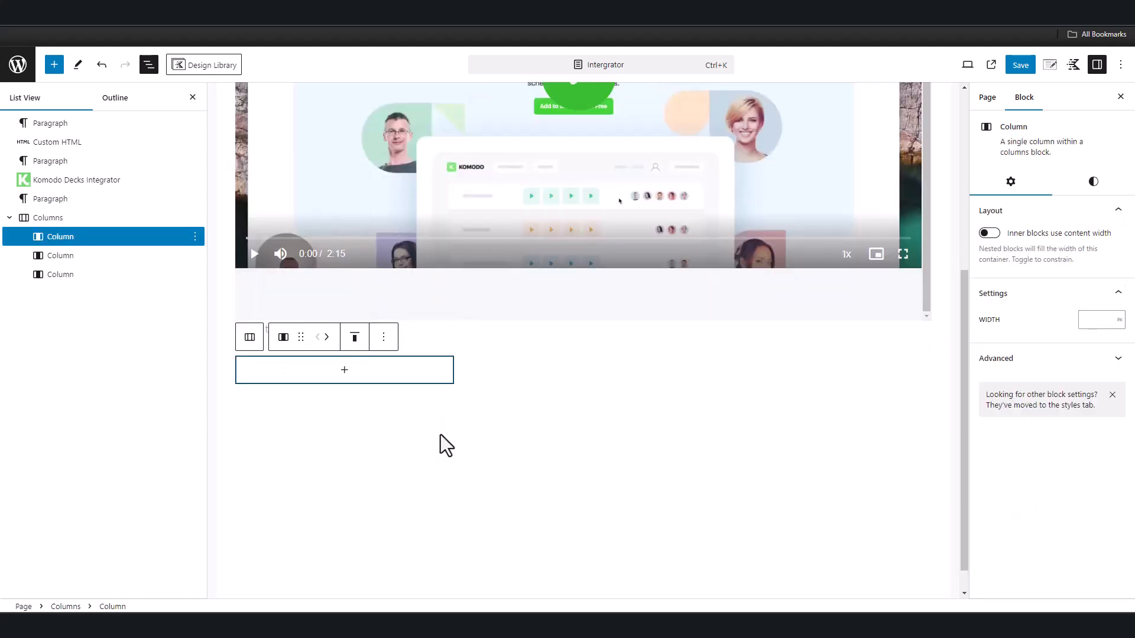
# Add a Komodo Decks Integrator block to the first column and set its Recording ID or URL to eDOCPHvd72jBlmVvRmxk.
pyautogui.click(348, 374)
pyautogui.click(347, 473)
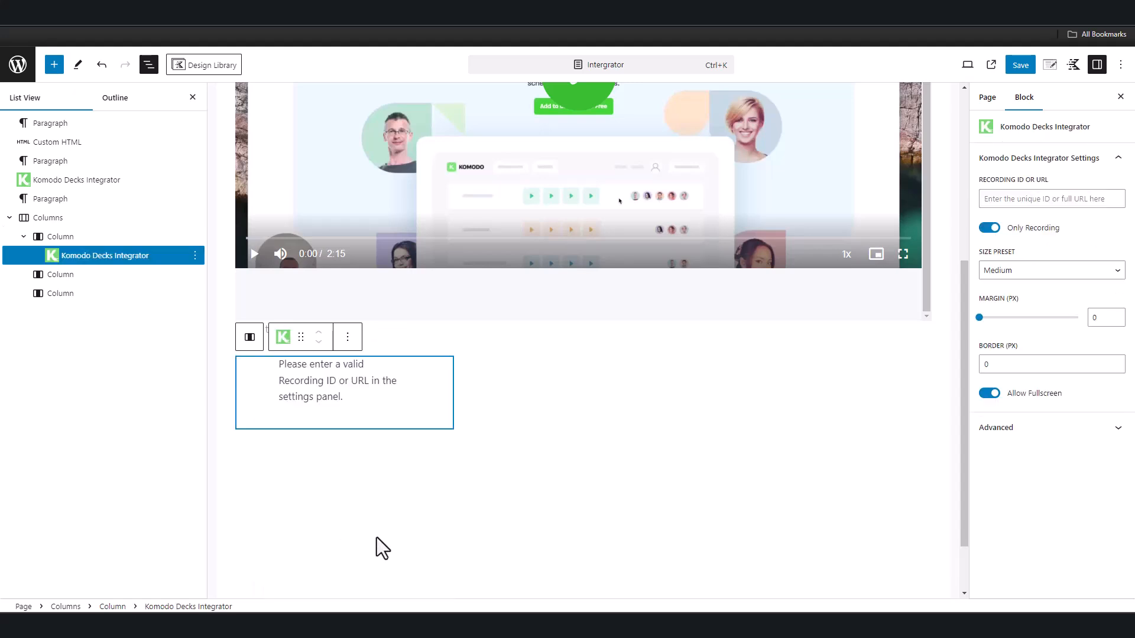
pyautogui.click(992, 199)
pyautogui.write('eDOCPHvd72jBlmVvRmxk')
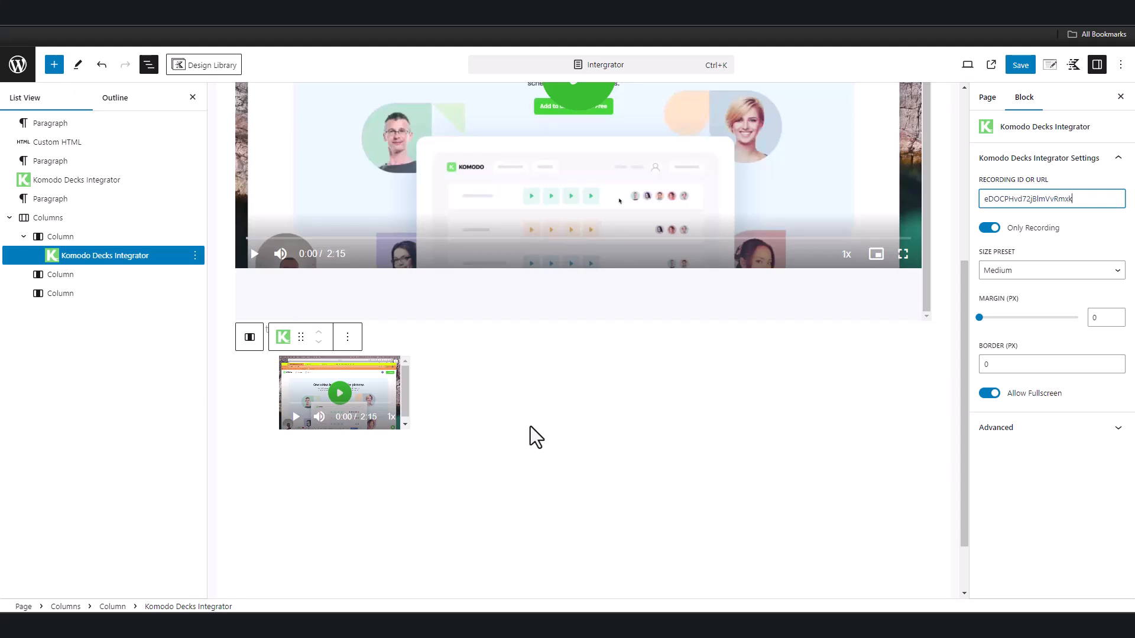
# Set the size preset of the first column's integrator block to Manual and save the page.
pyautogui.click(1032, 272)
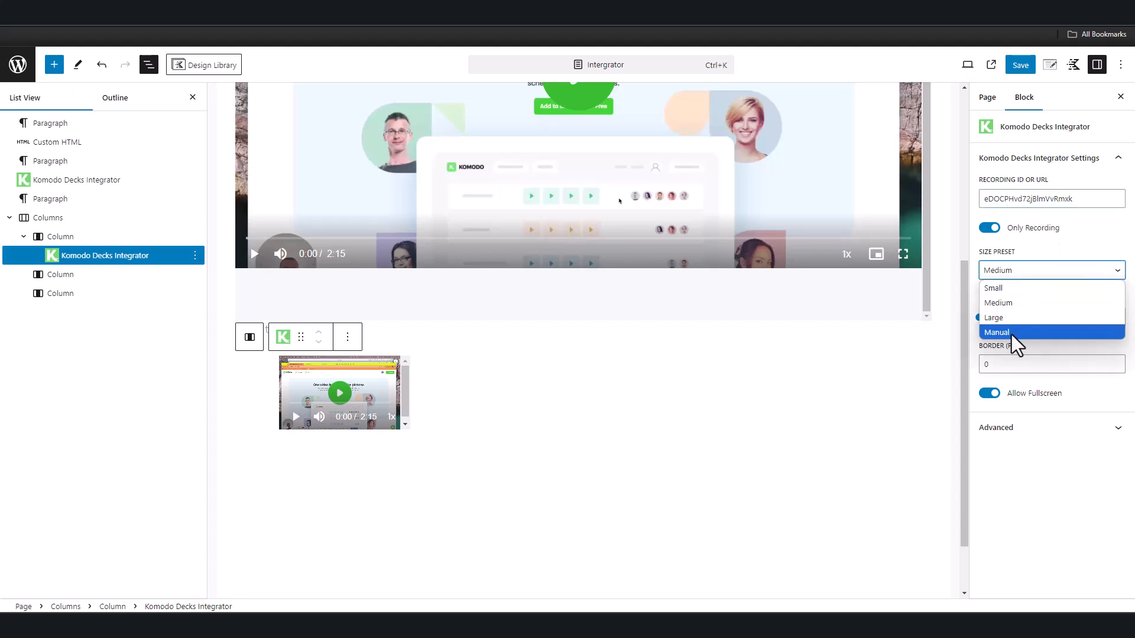
pyautogui.click(1004, 332)
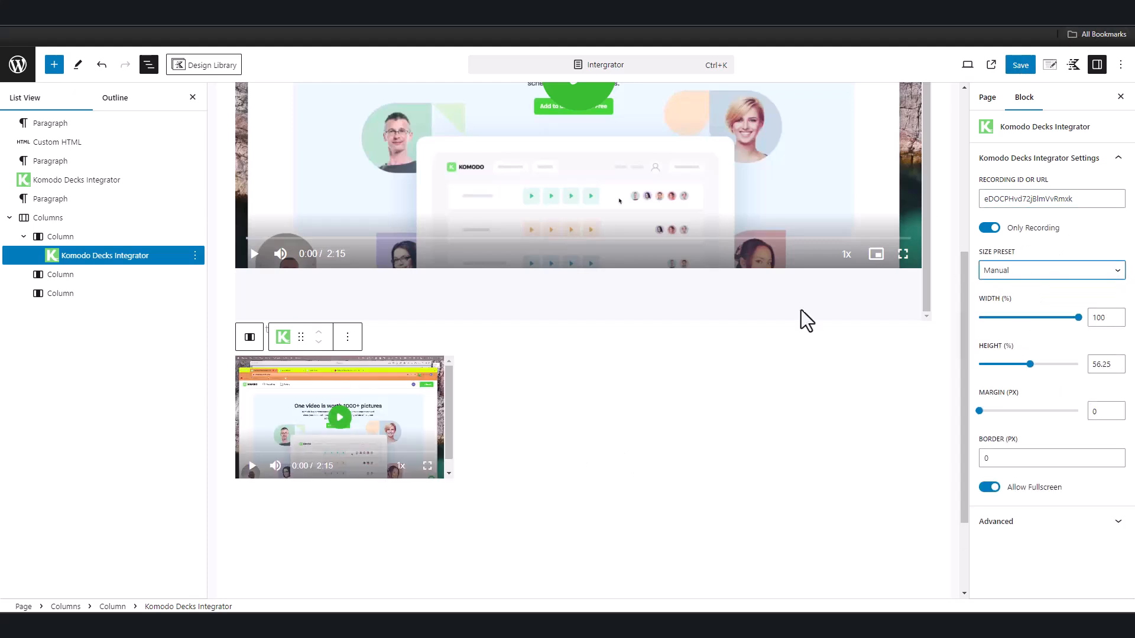
pyautogui.click(512, 399)
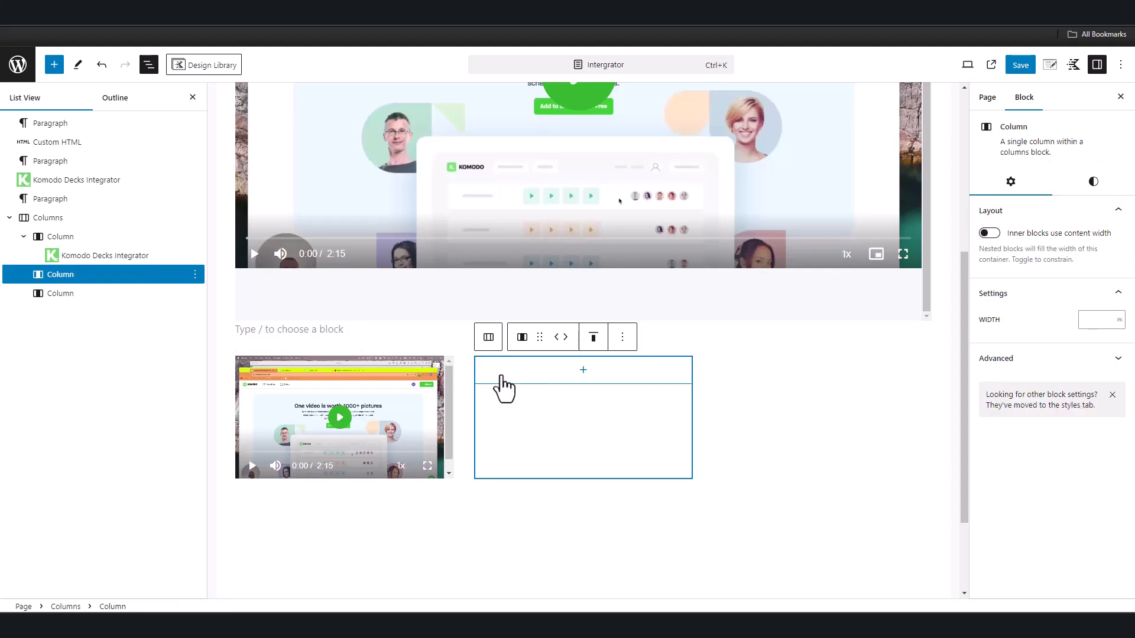
pyautogui.click(1020, 65)
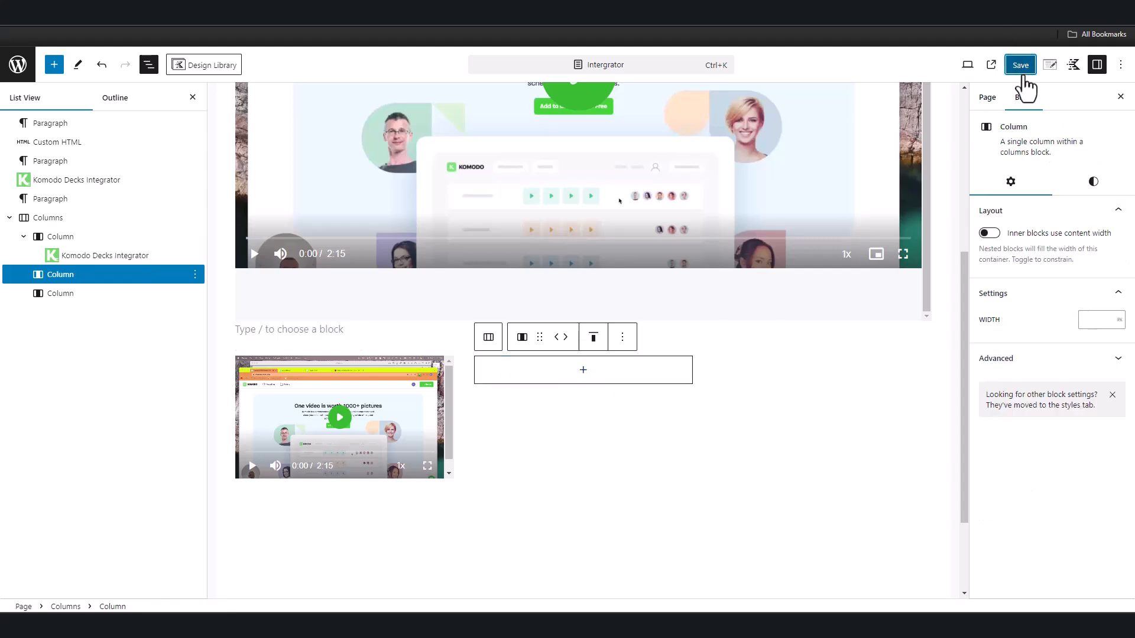
# View the published page and check how the recording in the first column displays and scrolls.
pyautogui.click(979, 64)
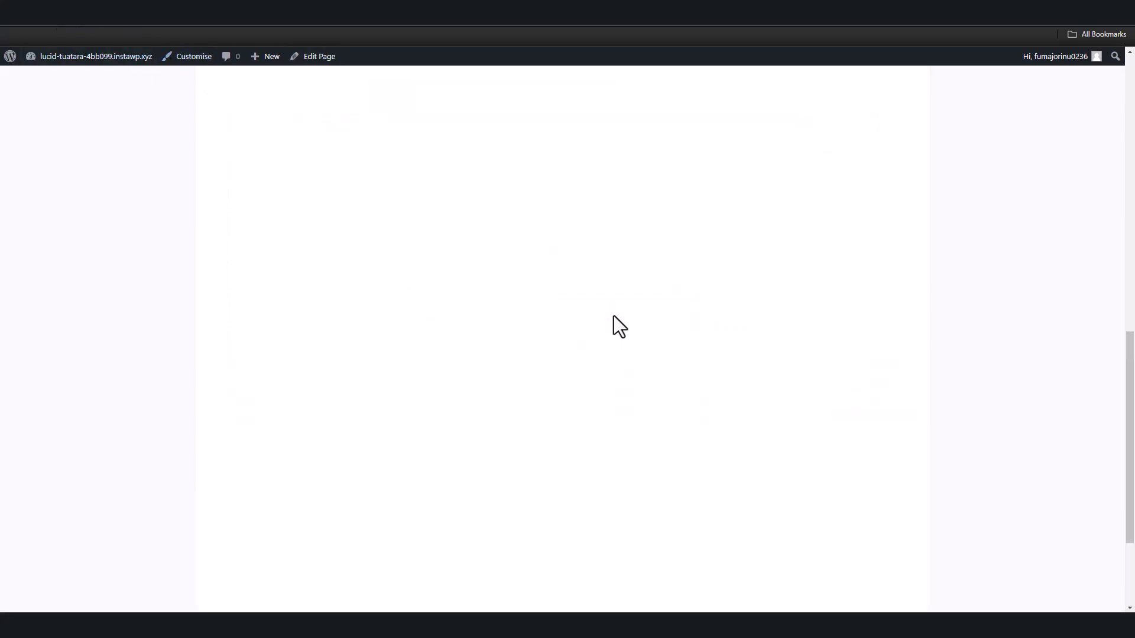
pyautogui.scroll(-3, 630, 477)
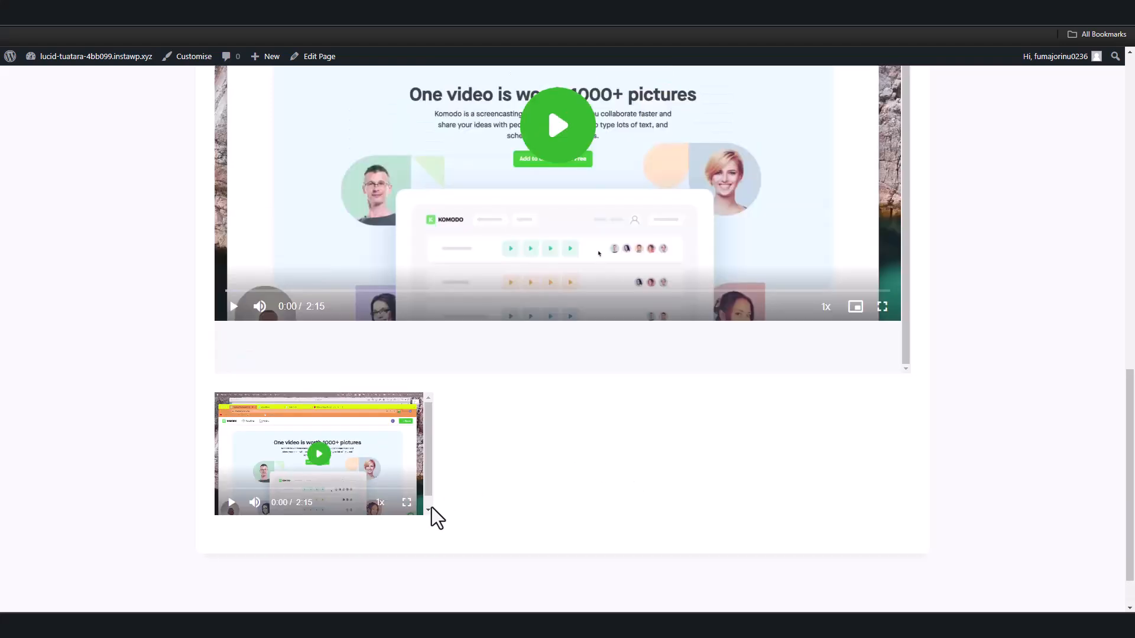
pyautogui.scroll(-1, 423, 457)
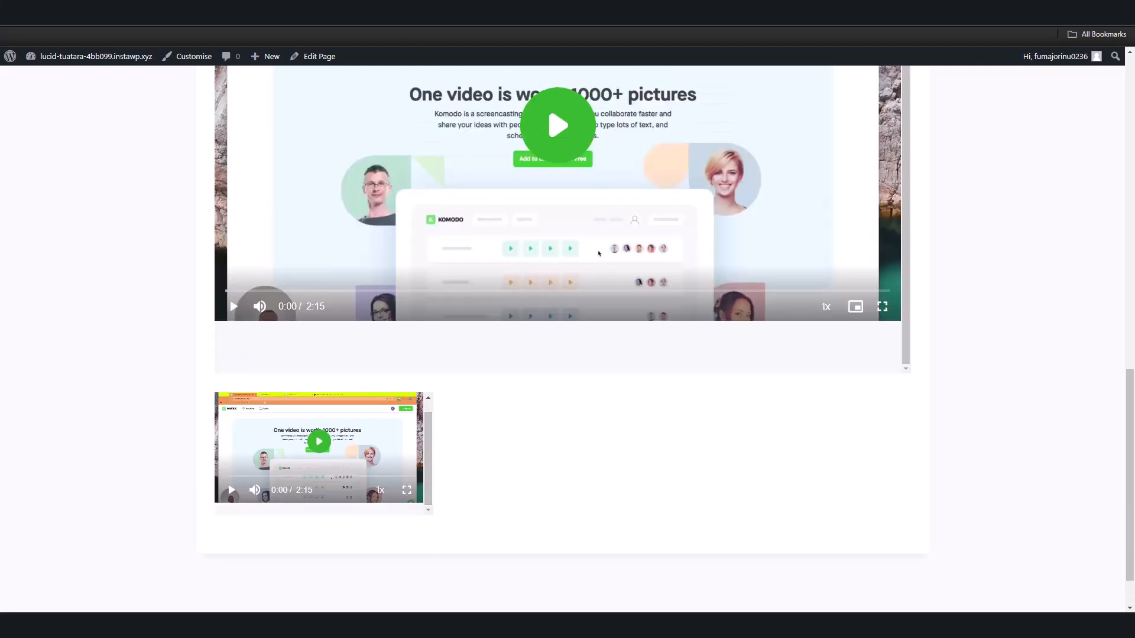
# Return to the page editor, select the Columns block, and compare its recording with the full-width one above.
pyautogui.hotkey('ctrl', 'shift', 'Tab')
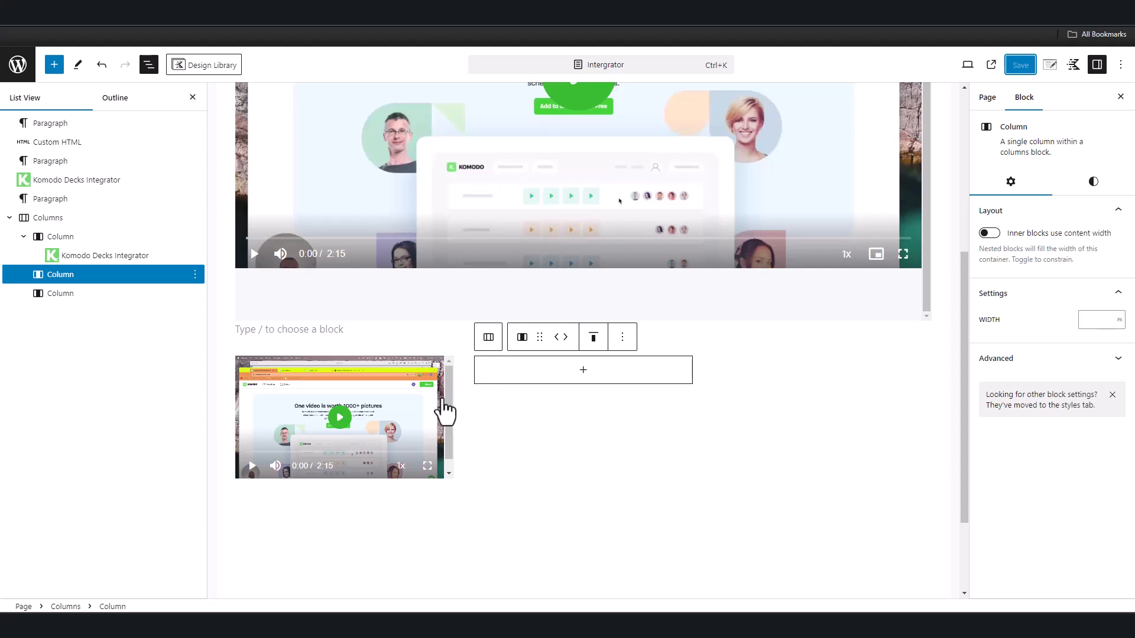
pyautogui.click(470, 385)
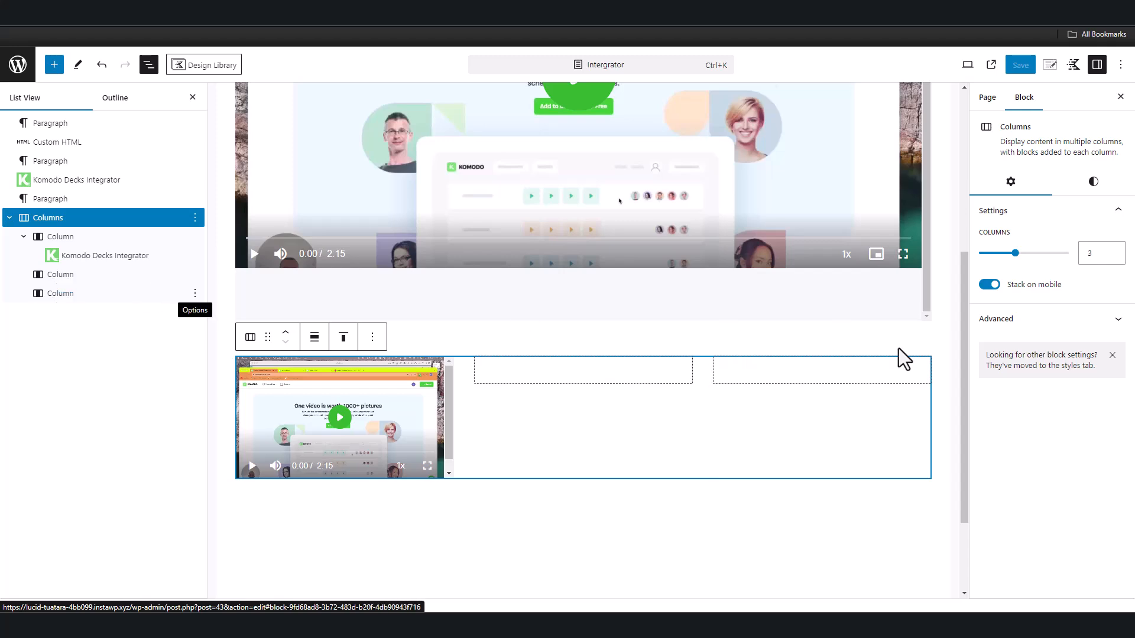
pyautogui.scroll(5, 838, 337)
pyautogui.scroll(-6, 836, 430)
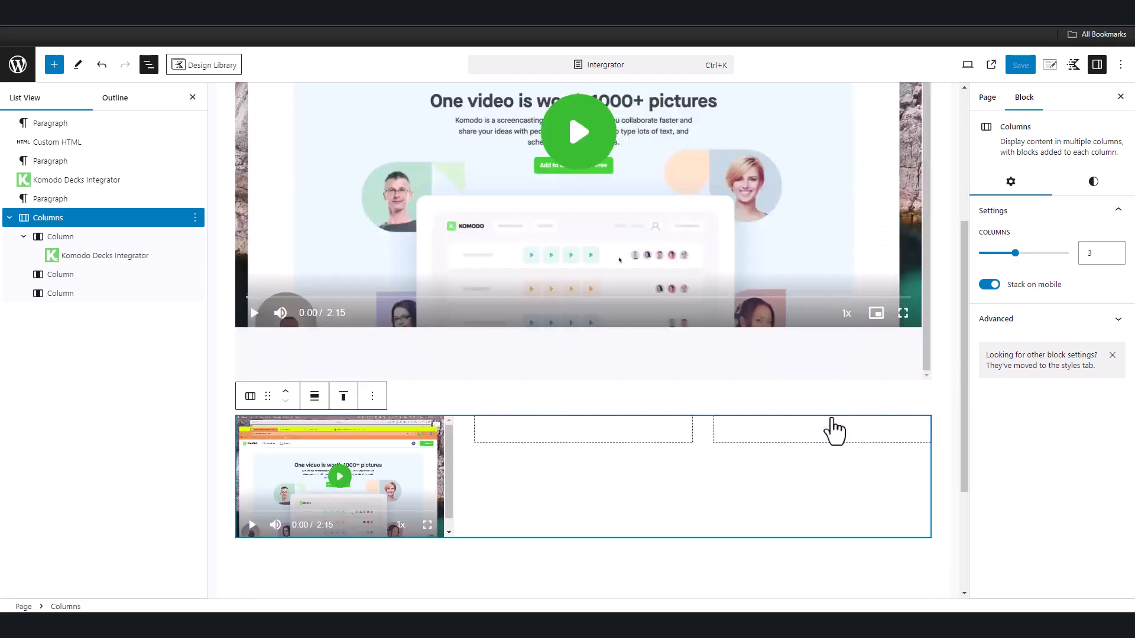
pyautogui.scroll(5, 910, 413)
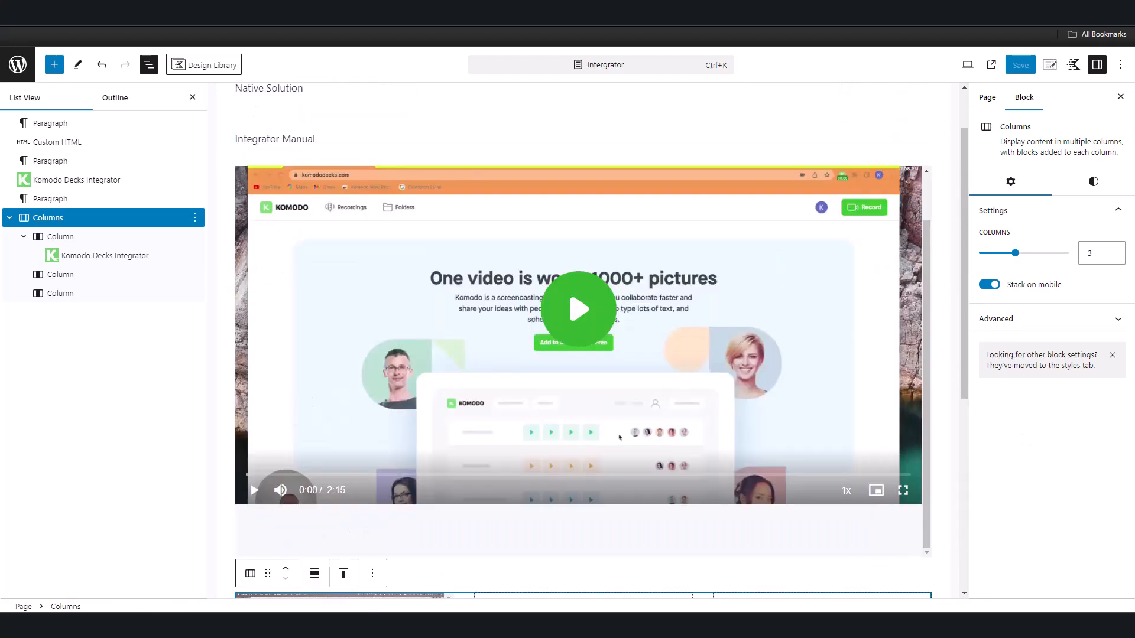